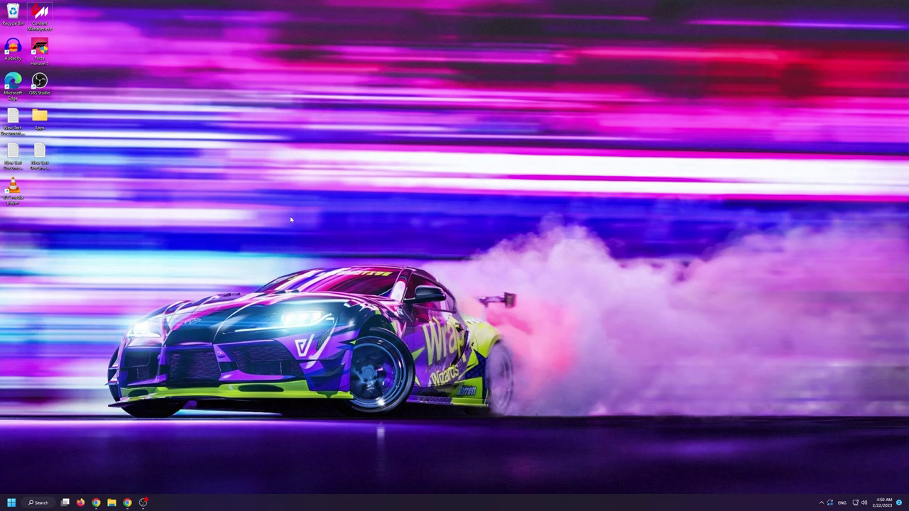
Search for Photoshop, replace the query with 'paint', then dismiss the search panel
left_click(39, 503)
type("photosh")
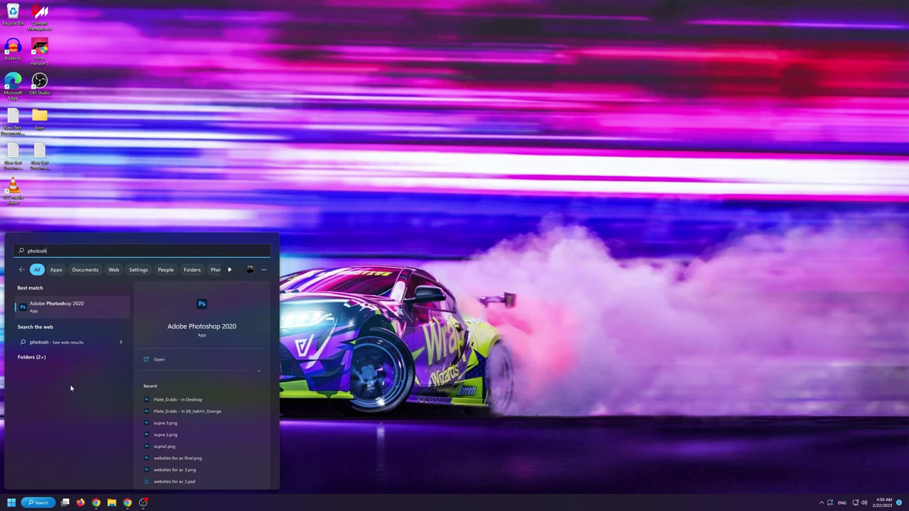
key("ctrl+a")
type("paint")
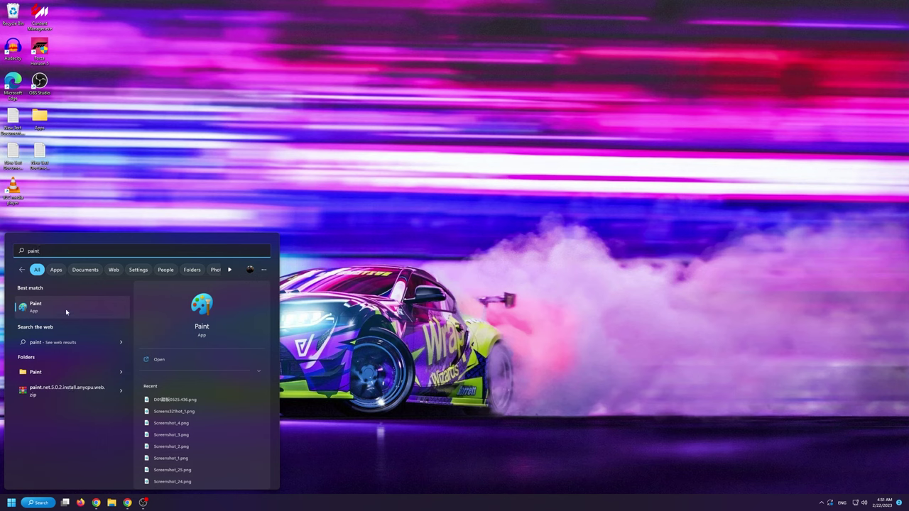
left_click(261, 213)
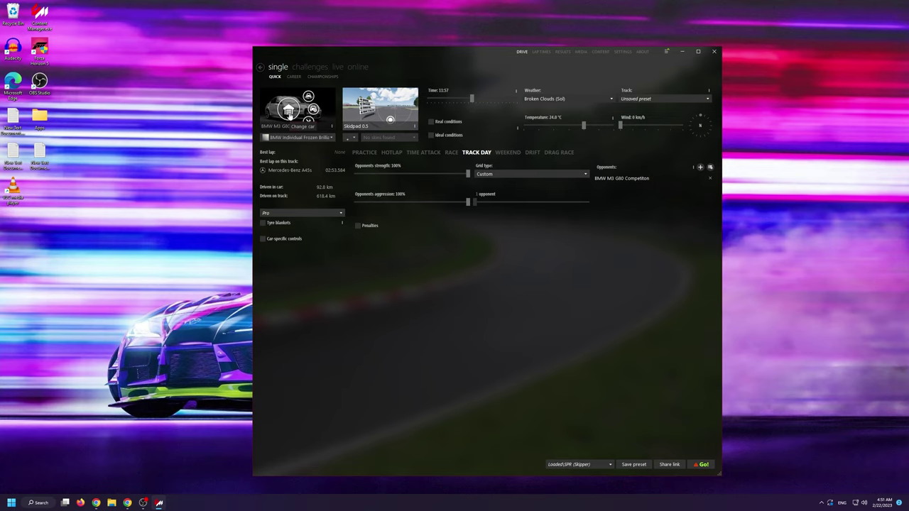
Open car selection and preview the blue, black and lime-green skins
left_click(289, 103)
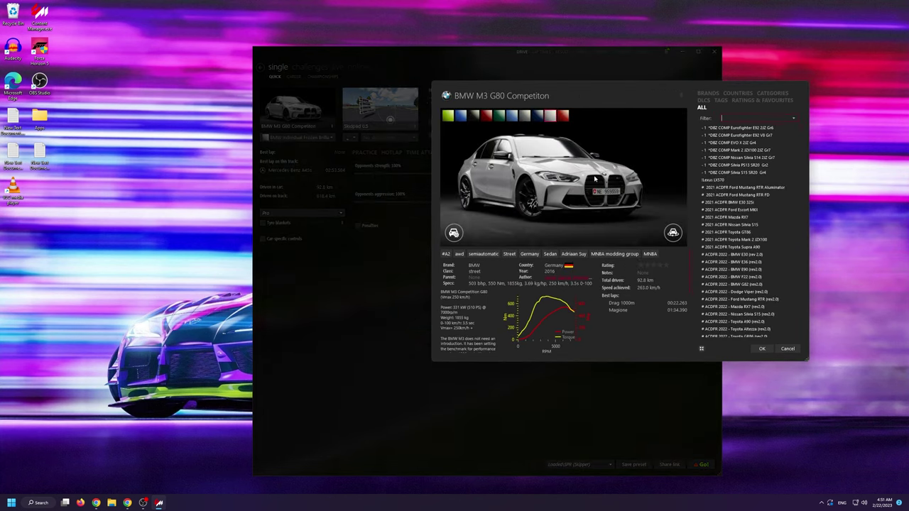
left_click(461, 117)
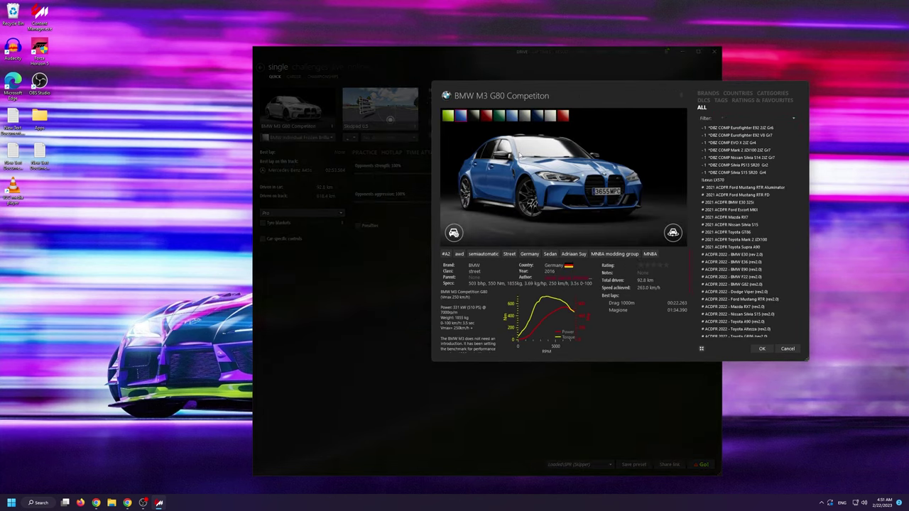
left_click(474, 118)
left_click(446, 117)
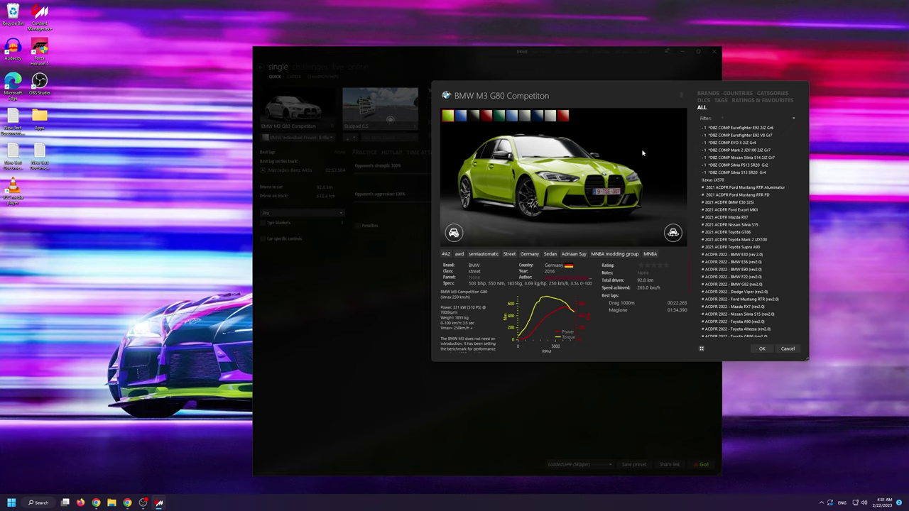
Filter the car list to 'g80' and bring up the BMW M3 G80 entry's context menu
left_click(735, 118)
type("g80")
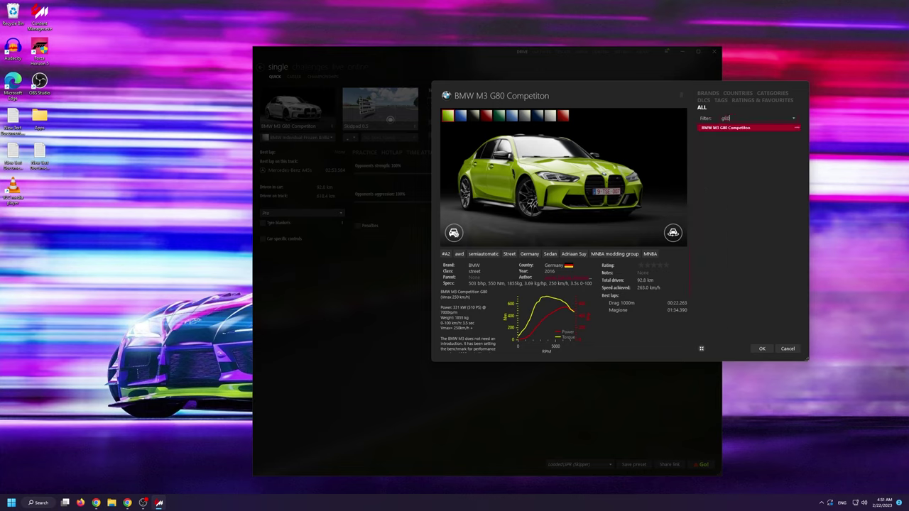
right_click(739, 129)
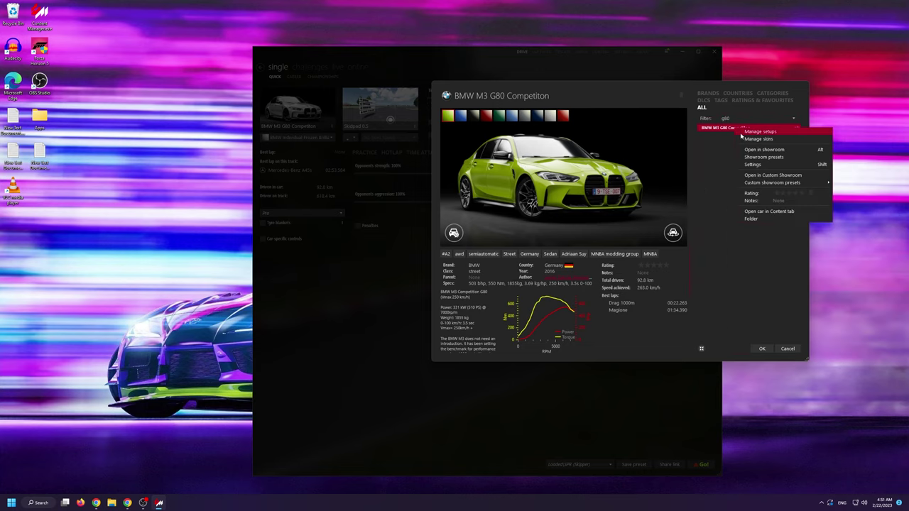
Open the BMW M3 G80's folder on disk and go into skins > 00_M_Sao_Paulo_Yellow
left_click(754, 218)
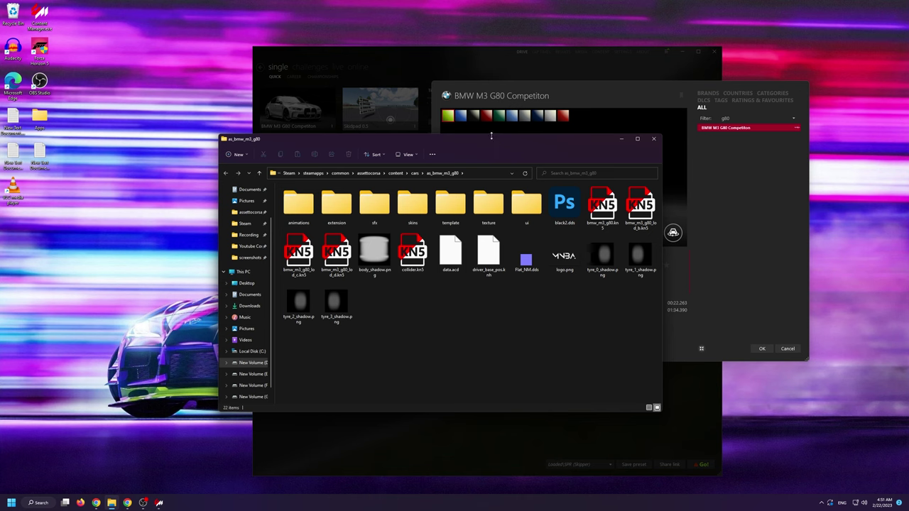
left_click_drag(503, 151, 572, 223)
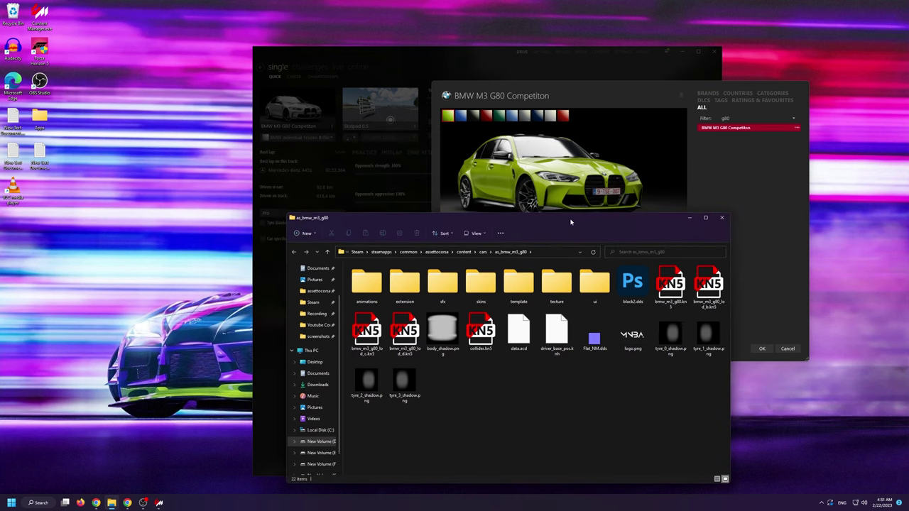
double_click(494, 294)
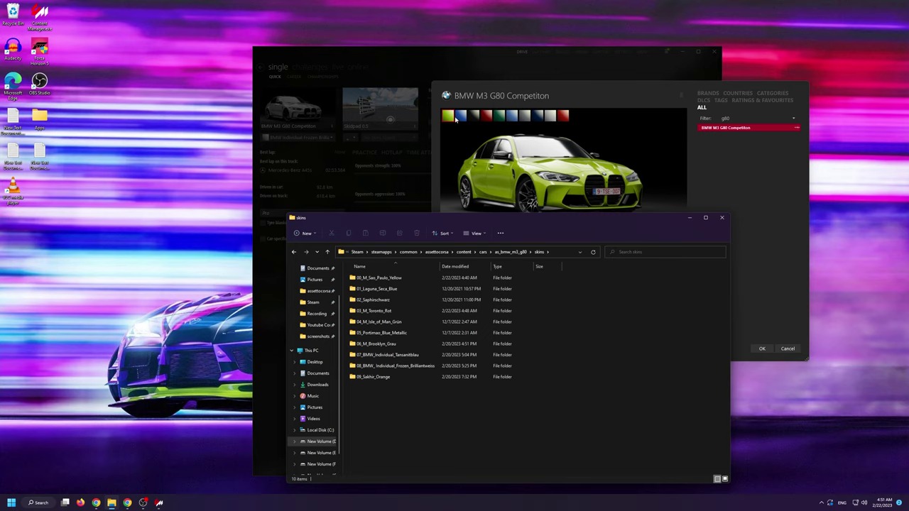
double_click(397, 278)
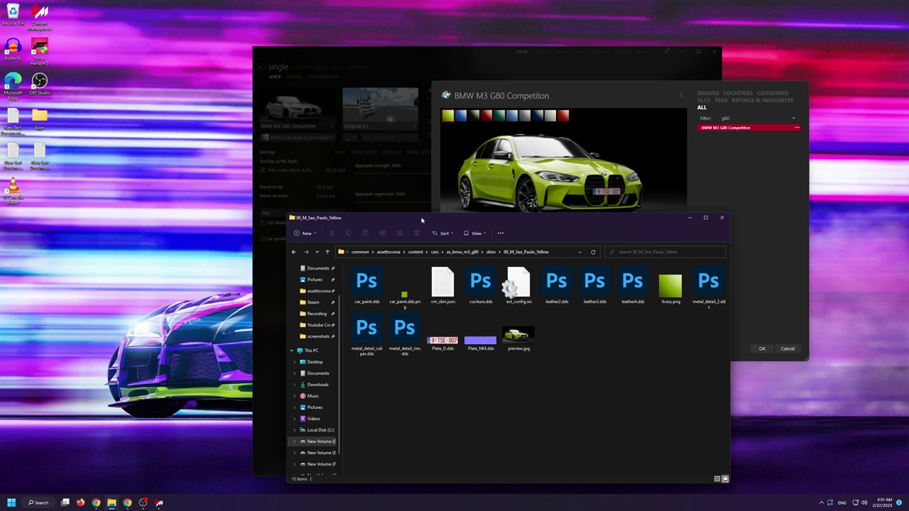
Select Plate_D.dds and Plate_NM.dds together, then each individually, and clear the selection
left_click_drag(420, 216, 430, 231)
left_click_drag(493, 402, 434, 327)
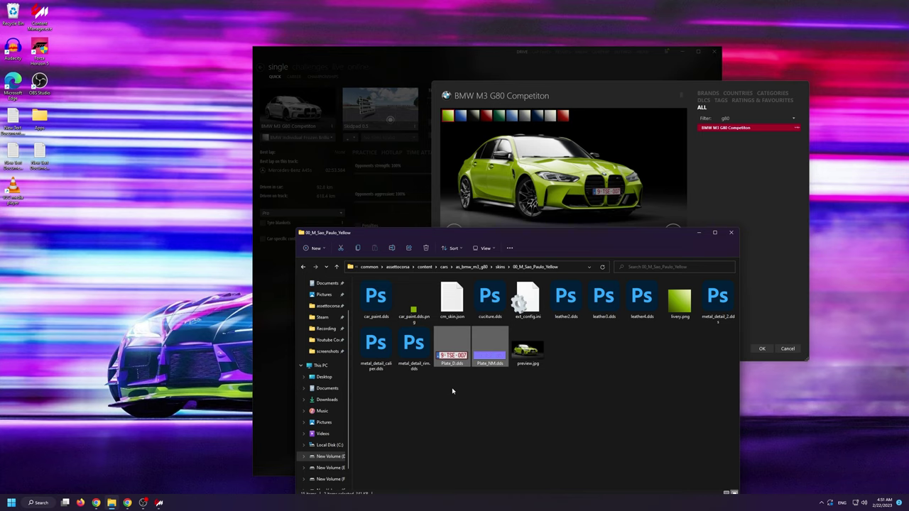
left_click(452, 390)
left_click(452, 359)
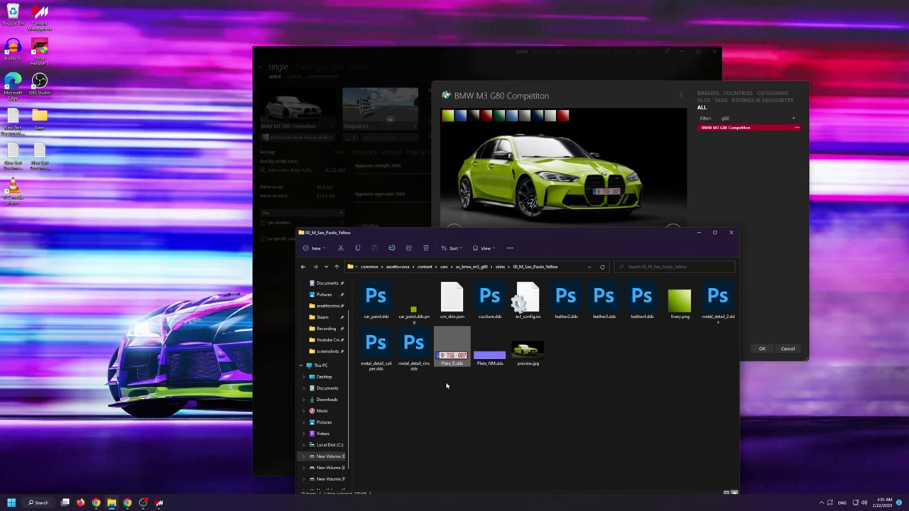
left_click(488, 386)
left_click(490, 355)
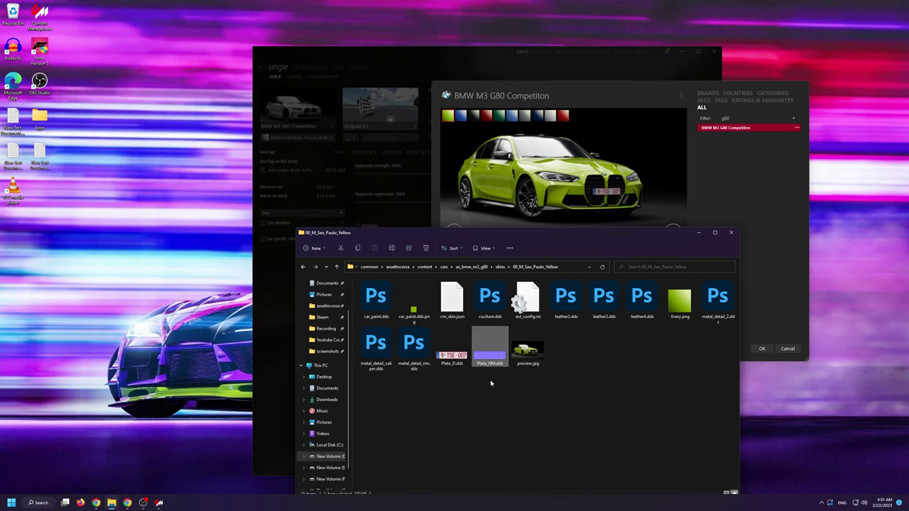
left_click(490, 383)
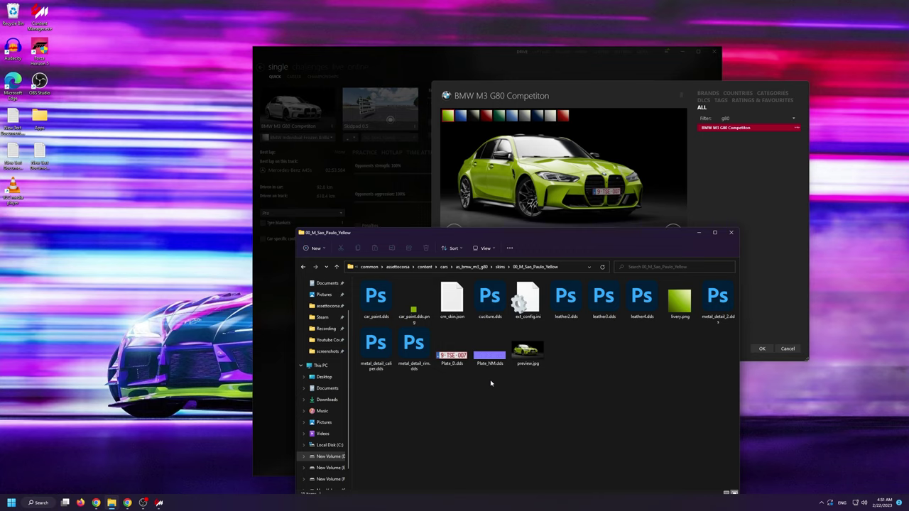
Open the 01_Laguna_Seca_Blue skin folder and preview the car in blue, then back in lime
key("BackSpace")
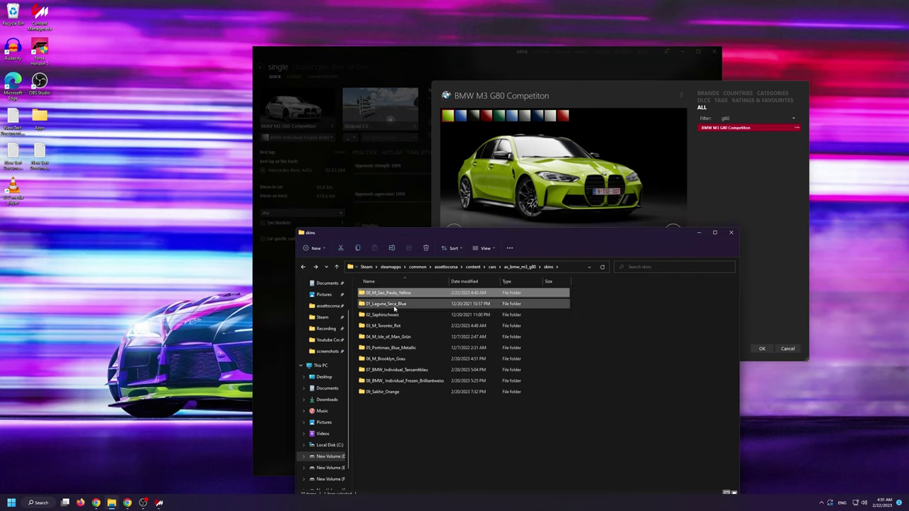
double_click(394, 305)
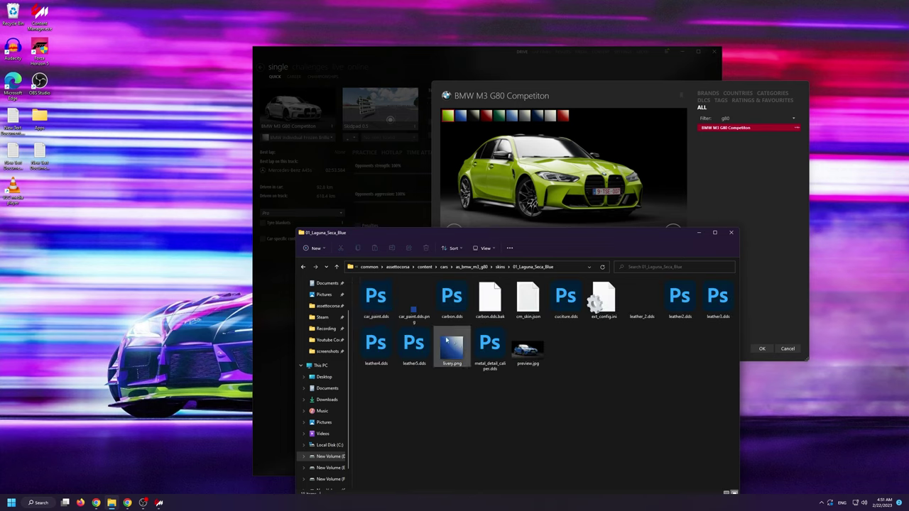
left_click(460, 116)
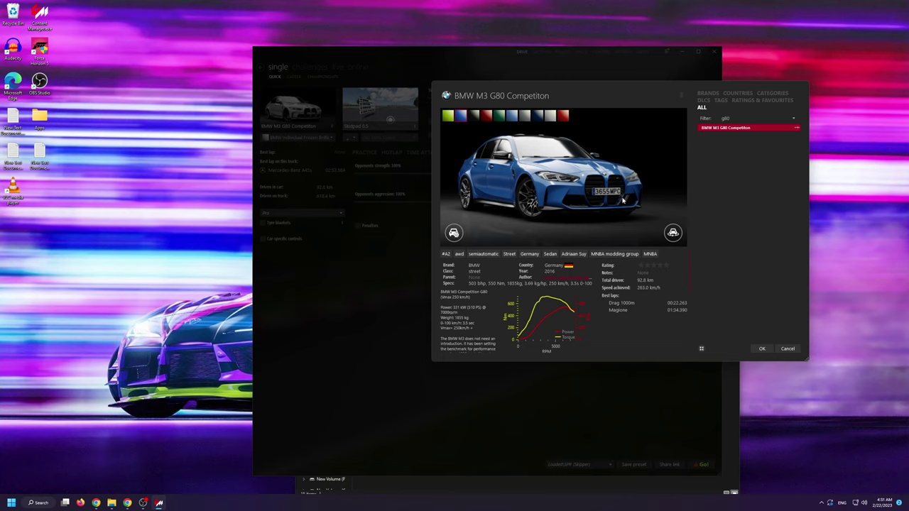
left_click(448, 117)
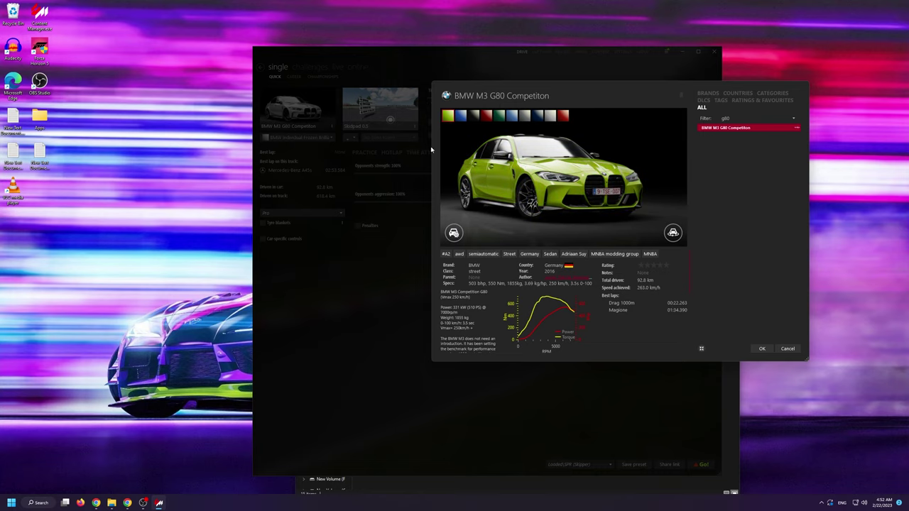
Open the lime M3 in the showroom and delete Plate_D.dds and Plate_NM.dds from 00_M_Sao_Paulo_Yellow
left_click(665, 237)
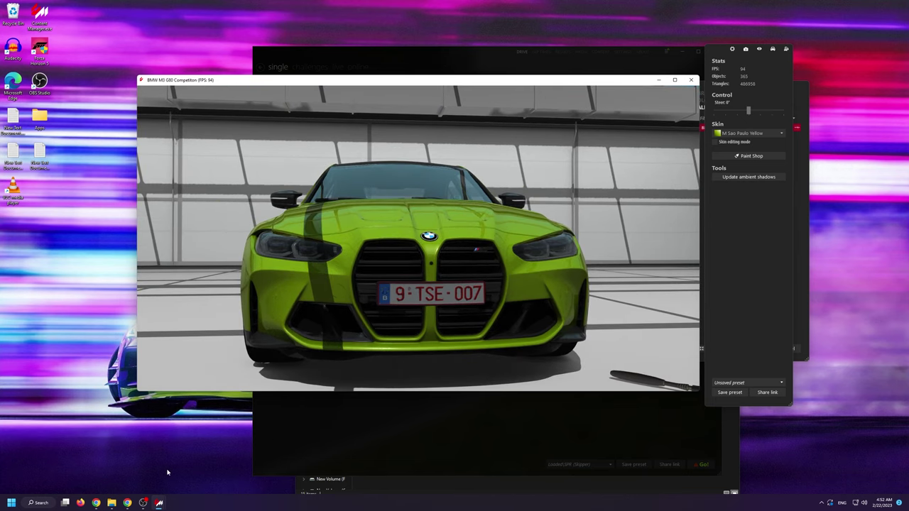
left_click(111, 503)
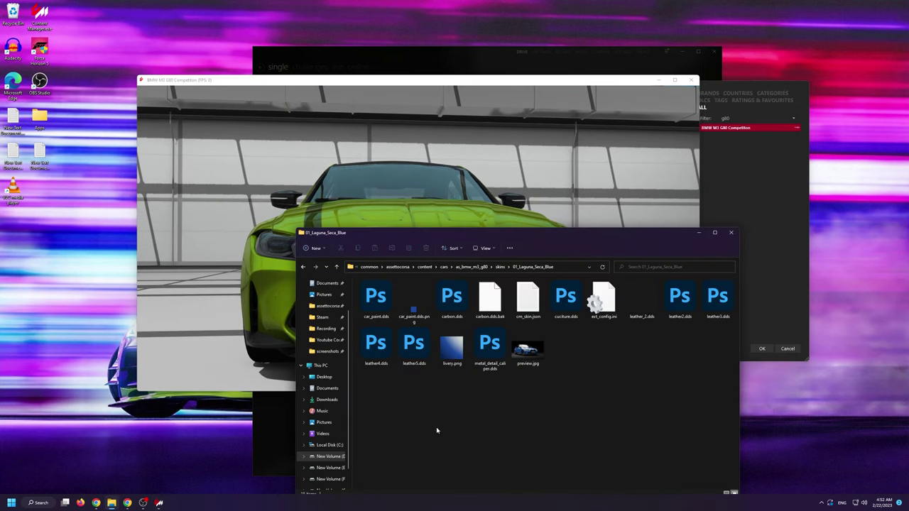
key("alt+Up")
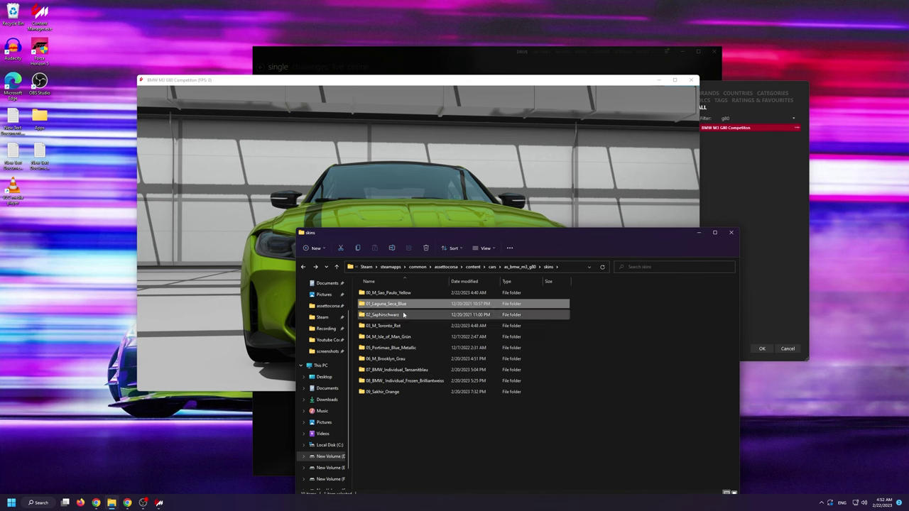
left_click(397, 295)
double_click(398, 294)
left_click_drag(402, 236, 600, 176)
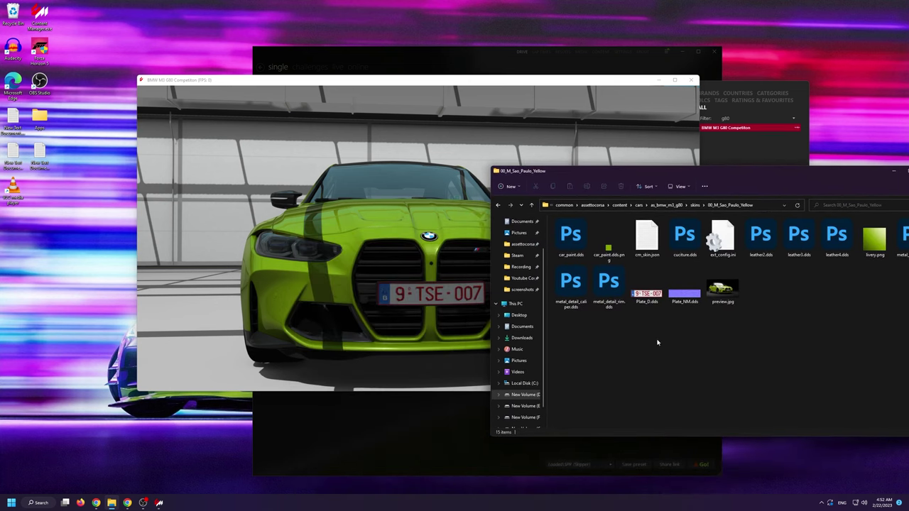
left_click_drag(697, 352, 629, 265)
key("Delete")
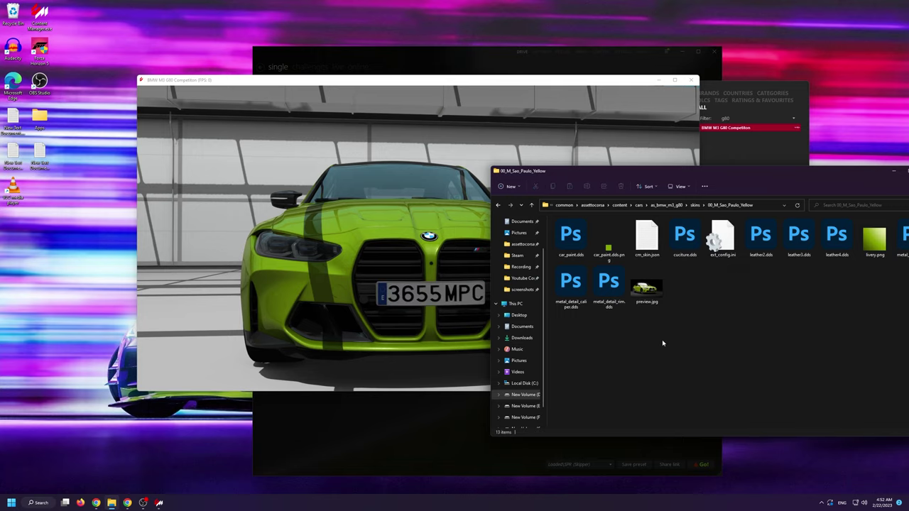
Check the car without plate textures, restore both files, and orbit to a front-left view
left_click(408, 301)
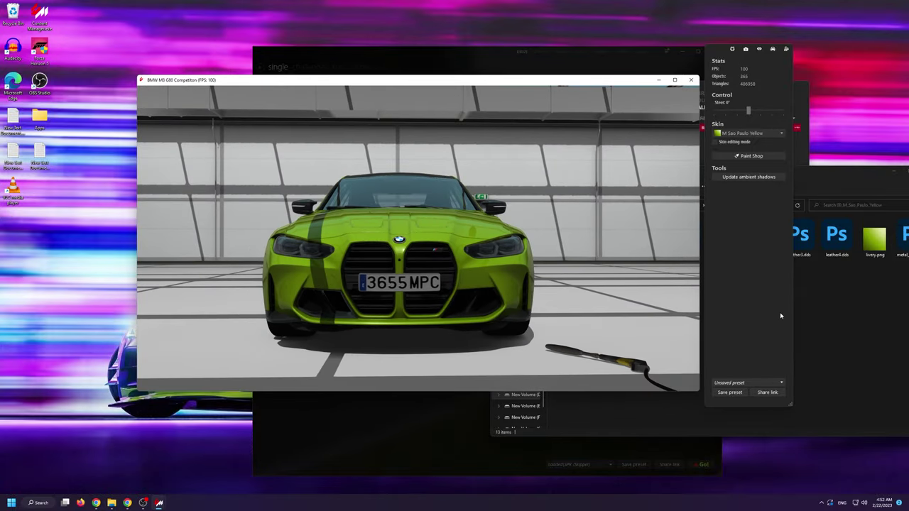
left_click(804, 313)
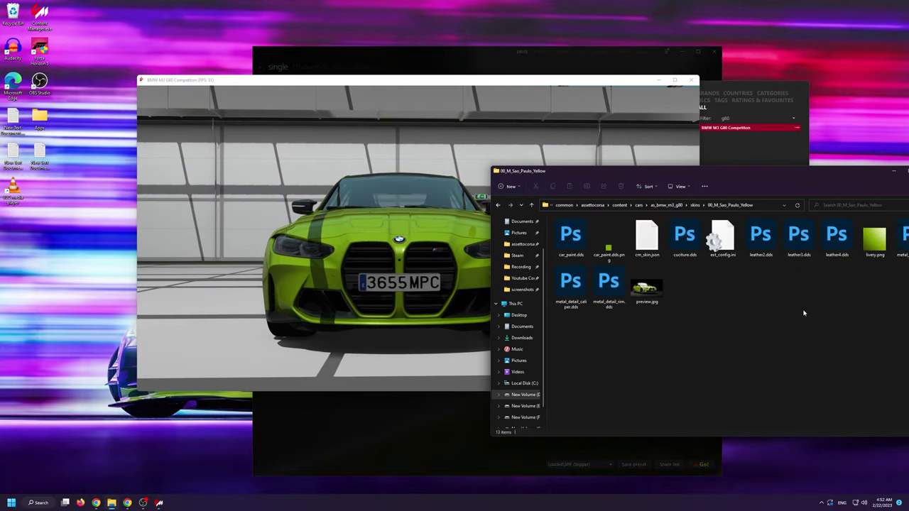
key("ctrl+v")
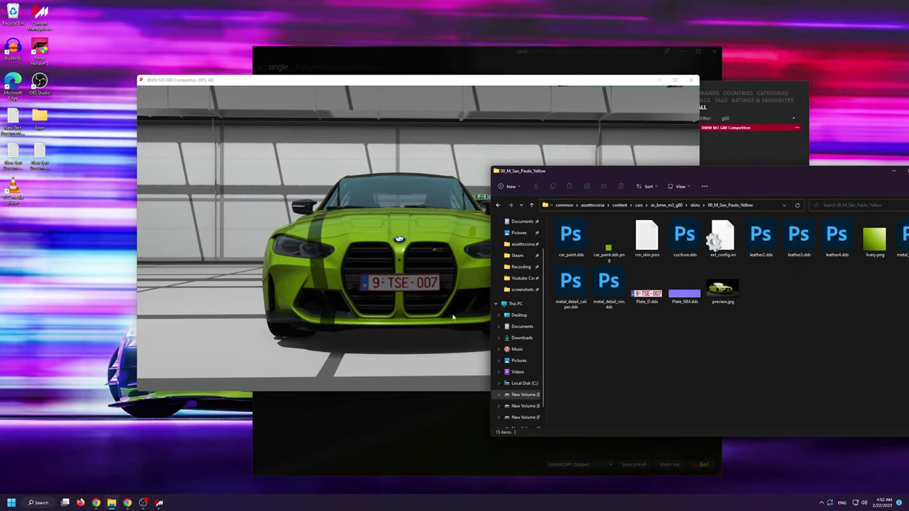
left_click(407, 317)
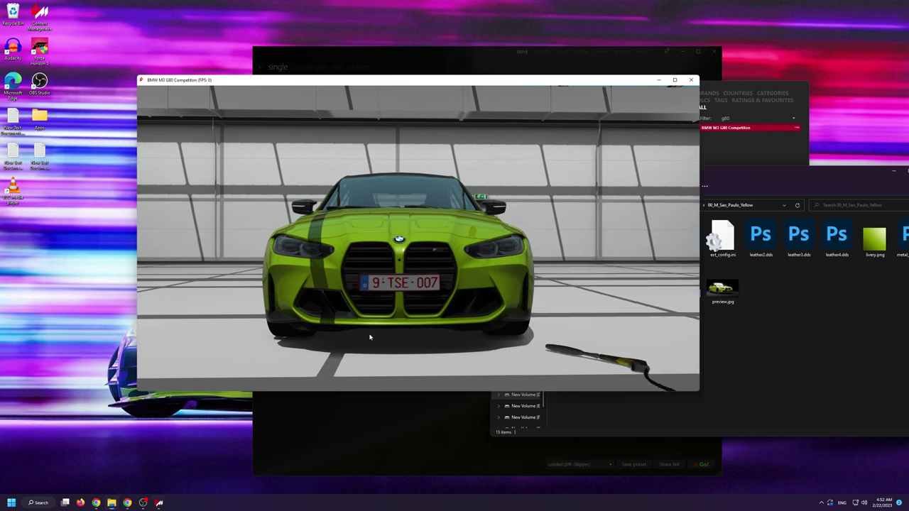
left_click_drag(372, 341, 409, 345)
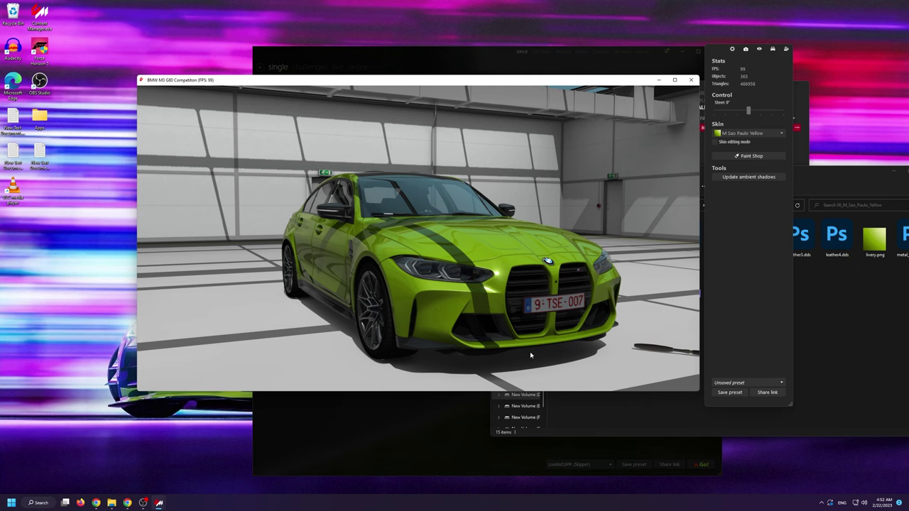
Zoom toward the car's front and select the licence plate to show the plate_loda mesh
scroll(530, 355, "down", 2)
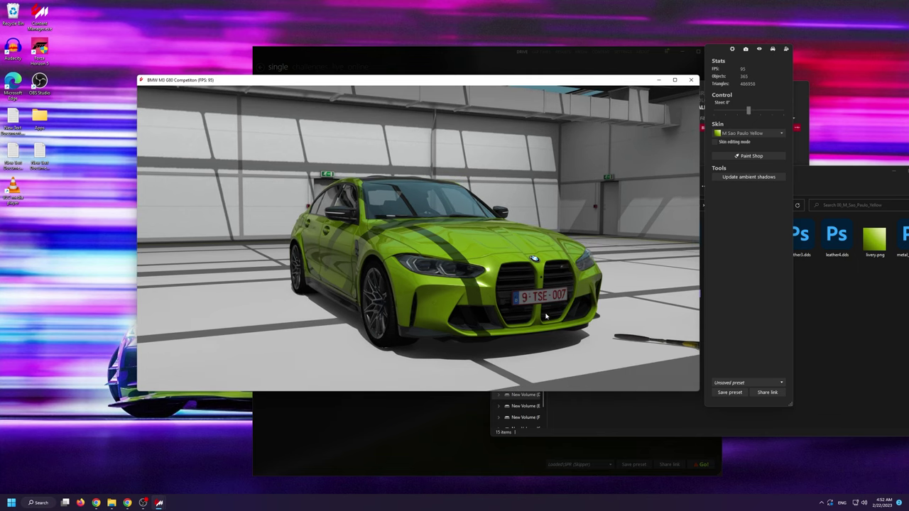
scroll(547, 318, "up", 2)
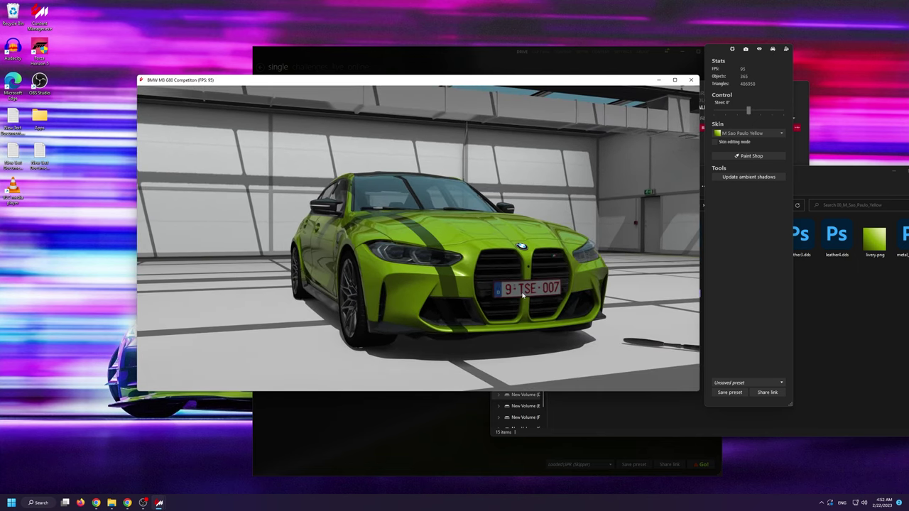
left_click(525, 296)
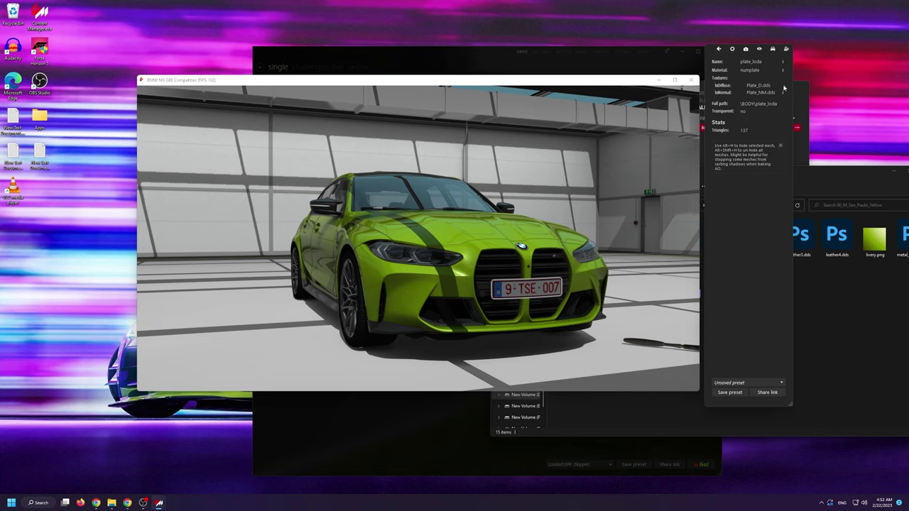
Show the txDiffuse Plate_D.dds texture details and move the dialog to the top-left
left_click(784, 86)
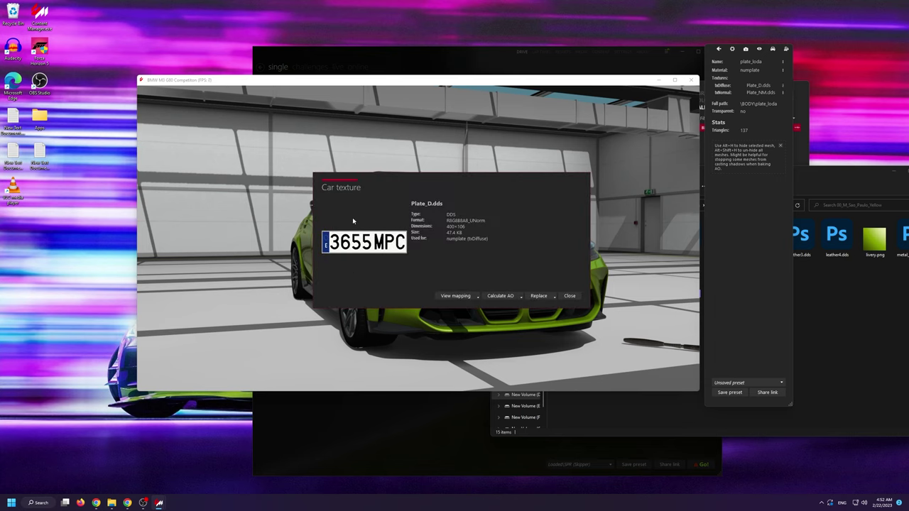
left_click_drag(344, 183, 174, 99)
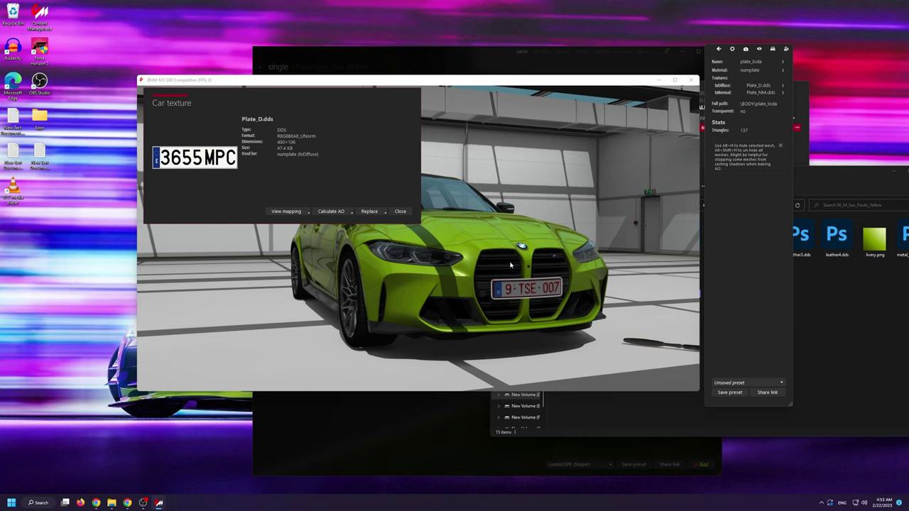
Bake an AO map from Plate_D.dds and save it as Plate_Displacement.dds
left_click(336, 212)
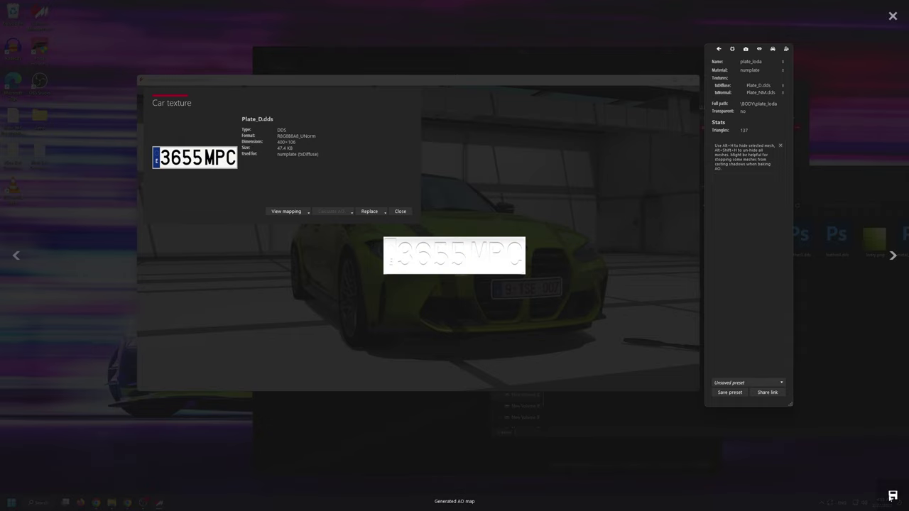
left_click(893, 495)
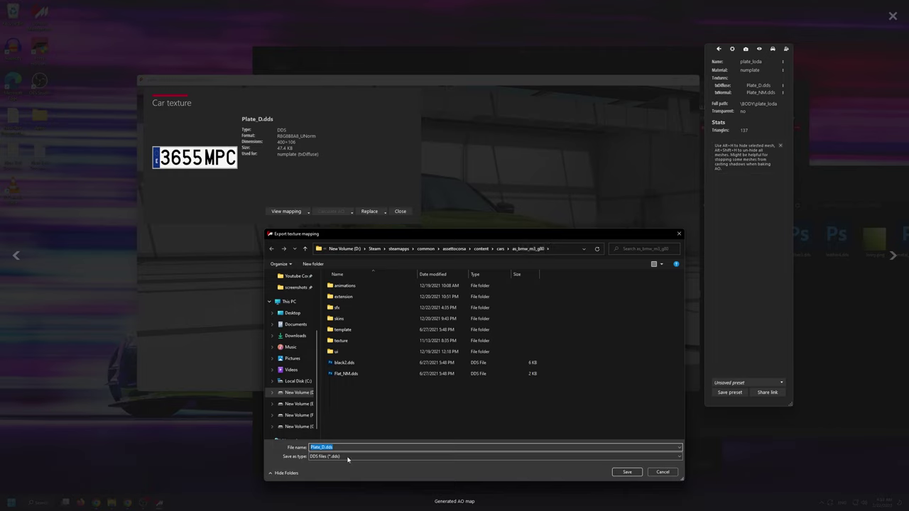
left_click(321, 448)
type("lacement")
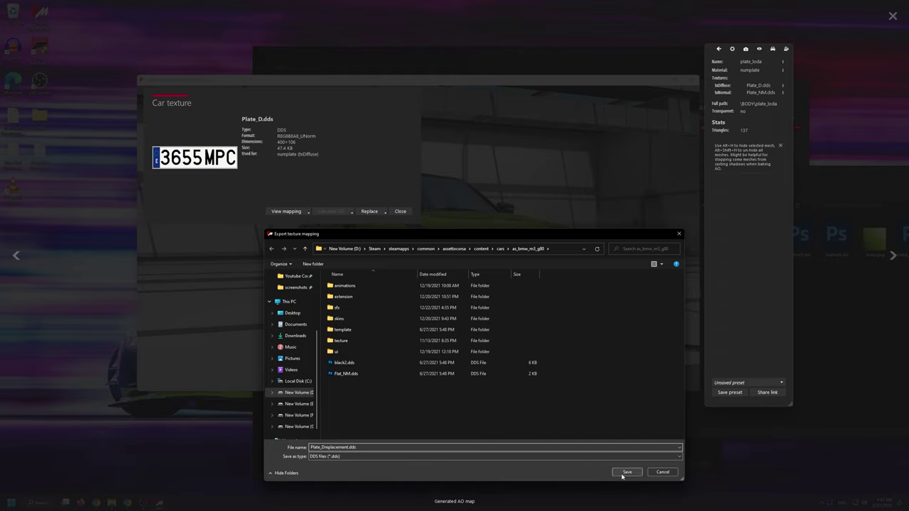
left_click(622, 473)
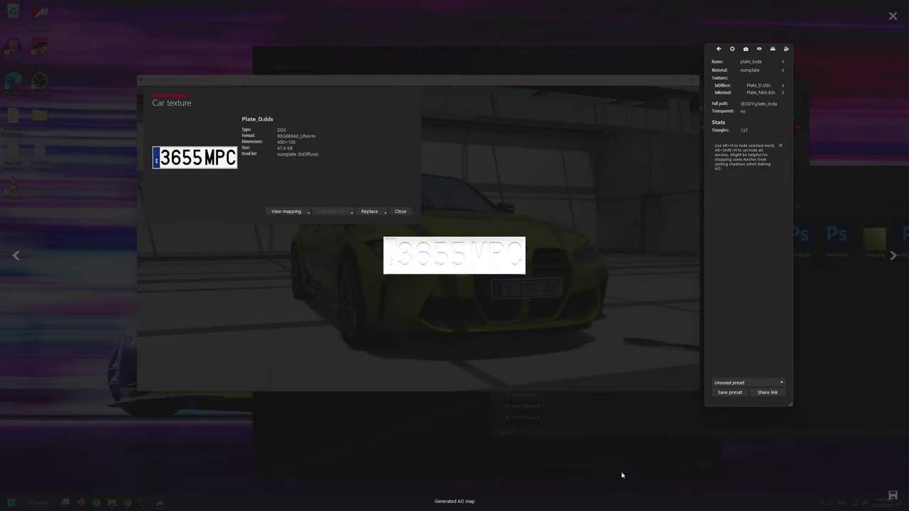
left_click(894, 17)
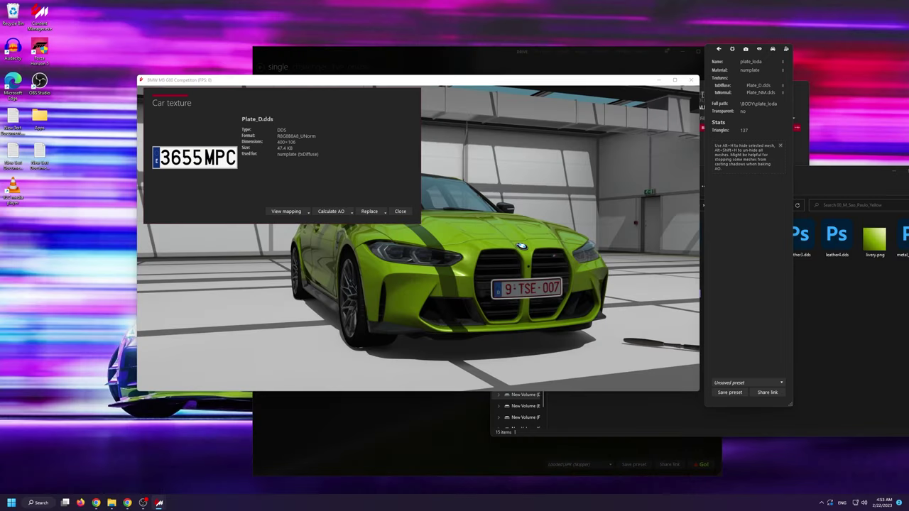
left_click(400, 211)
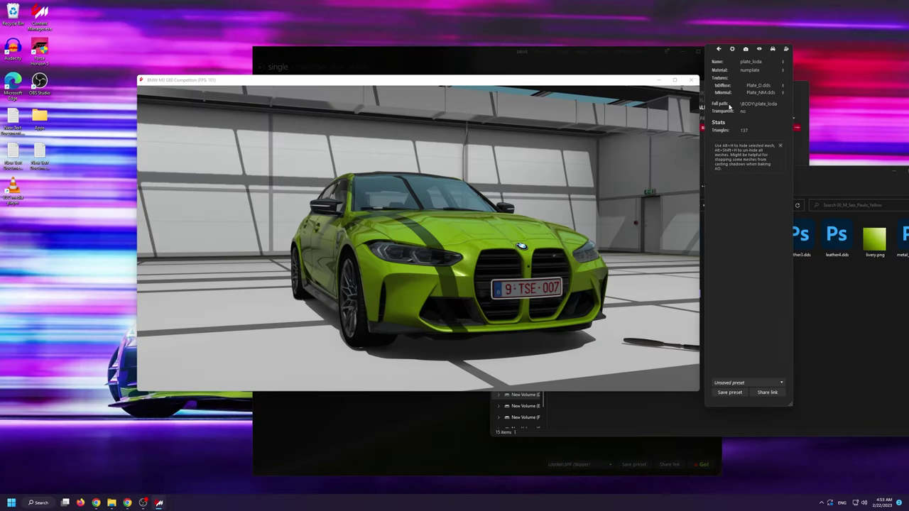
Bake an AO map from Plate_NM.dds and save it as Plate_NMReplacement.dds
left_click(781, 95)
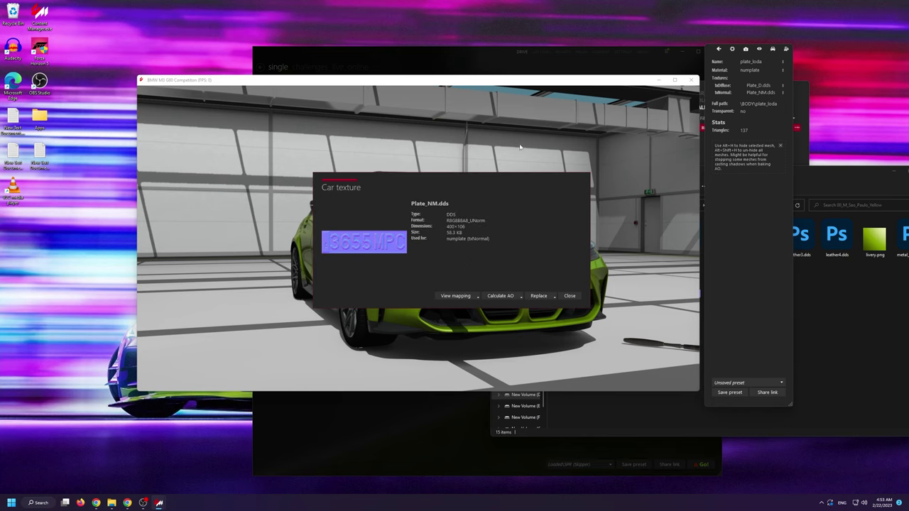
left_click_drag(386, 182, 218, 101)
left_click(332, 214)
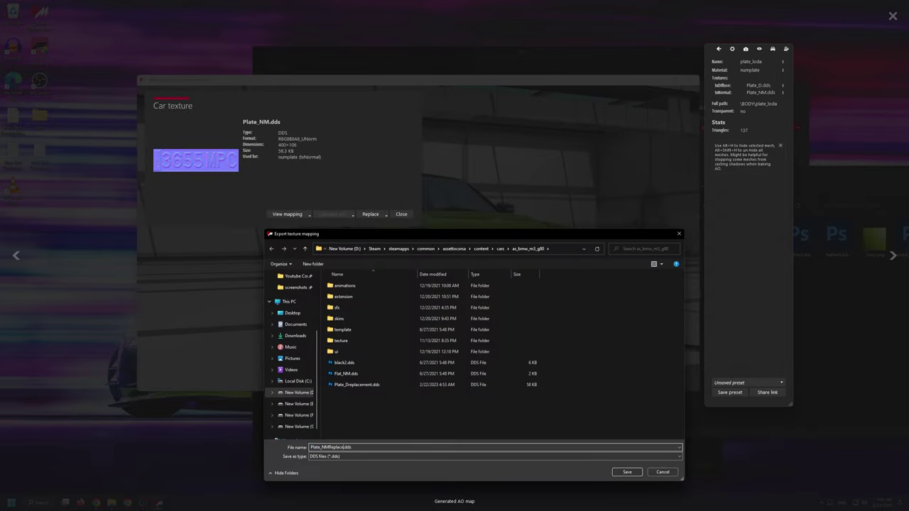
key("Return")
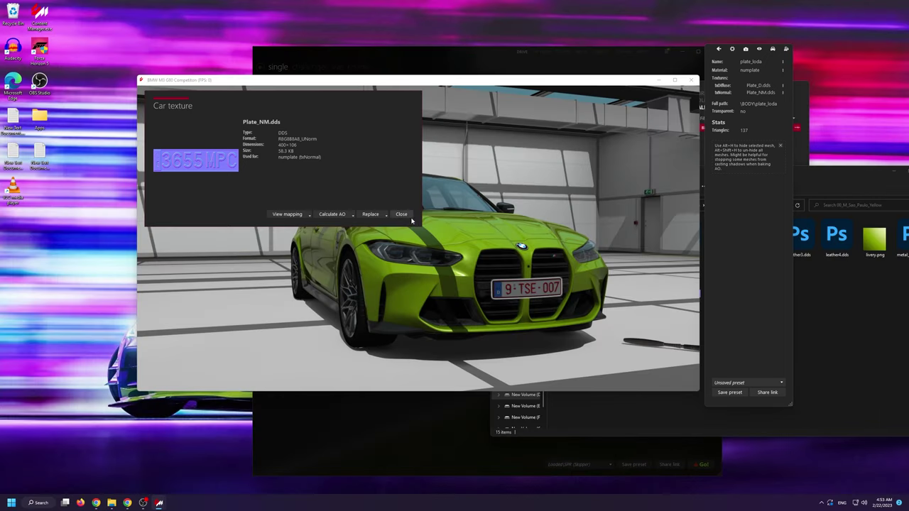
left_click(402, 215)
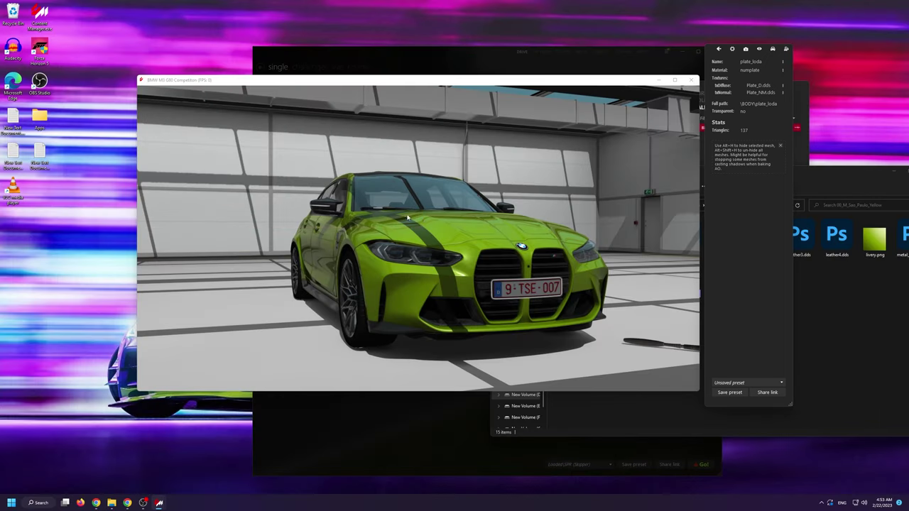
Copy Plate_Displacement.dds and Plate_NMReplacement.dds from the as_bmw_m3_g80 car folder
left_click(825, 323)
left_click_drag(687, 170, 588, 156)
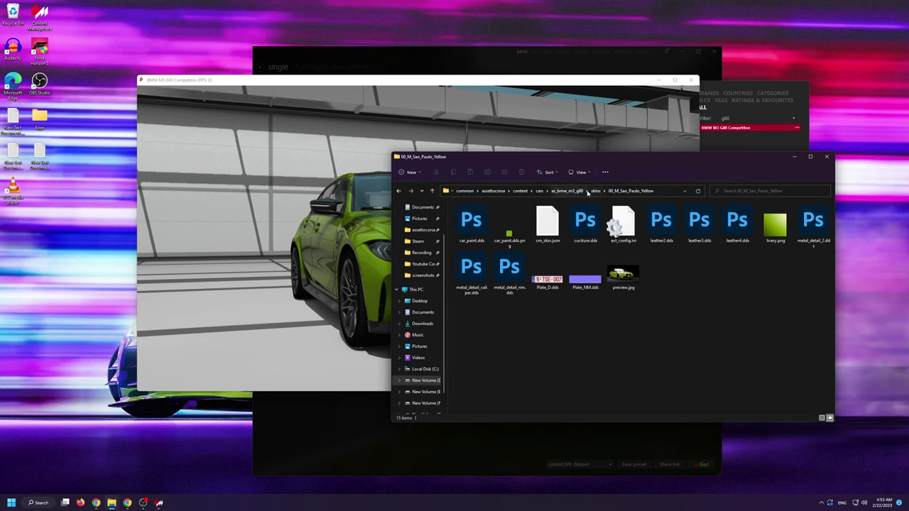
left_click(568, 192)
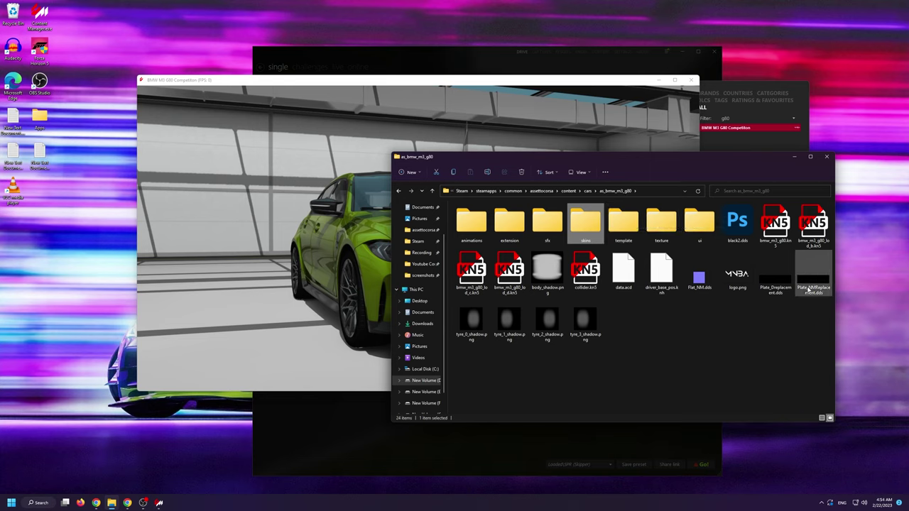
left_click_drag(826, 324, 771, 283)
right_click(770, 282)
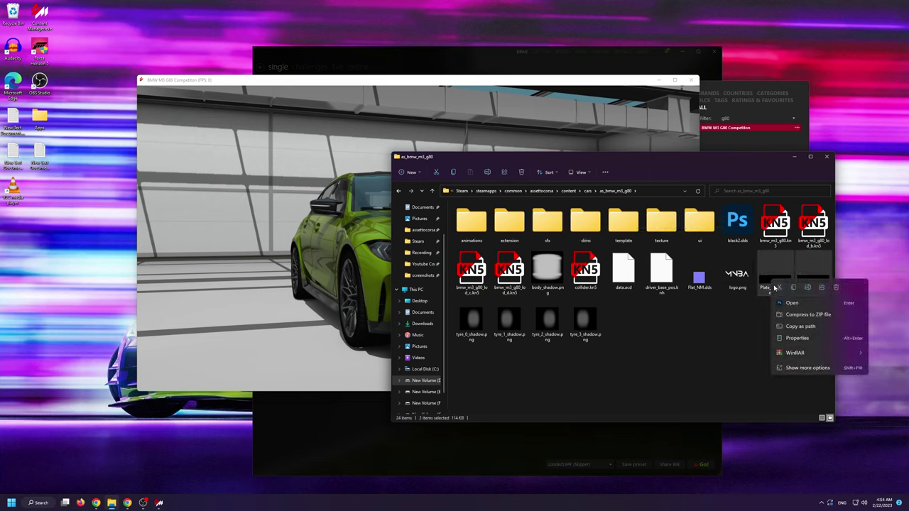
left_click(778, 289)
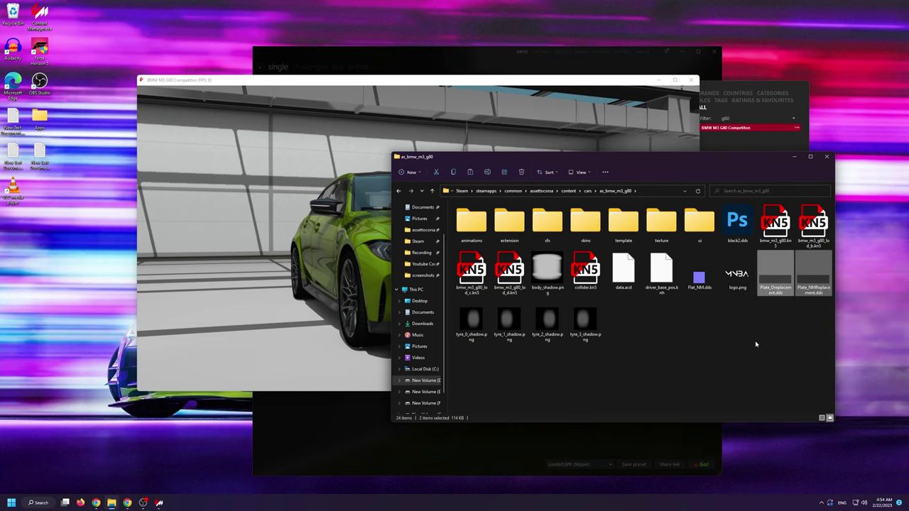
Paste both plate maps into the 00_M_Sao_Paulo_Yellow skin folder
left_click(398, 191)
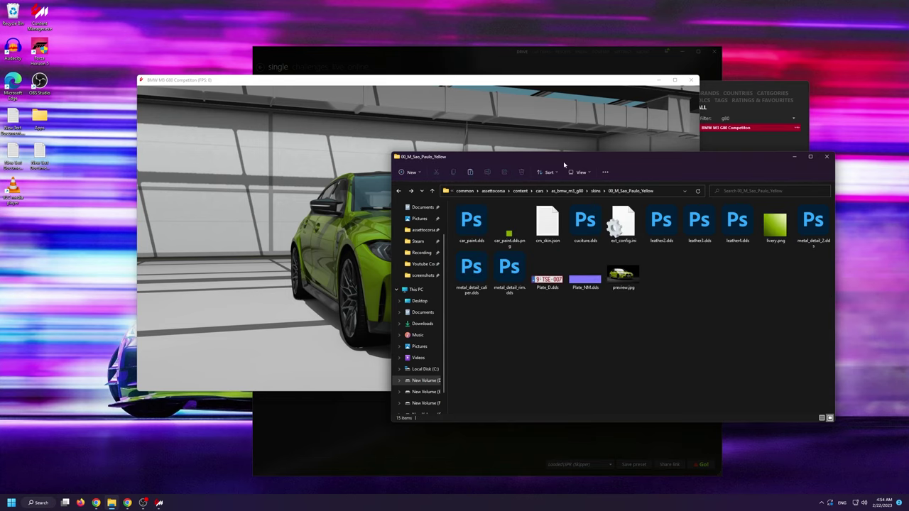
left_click_drag(564, 162, 640, 145)
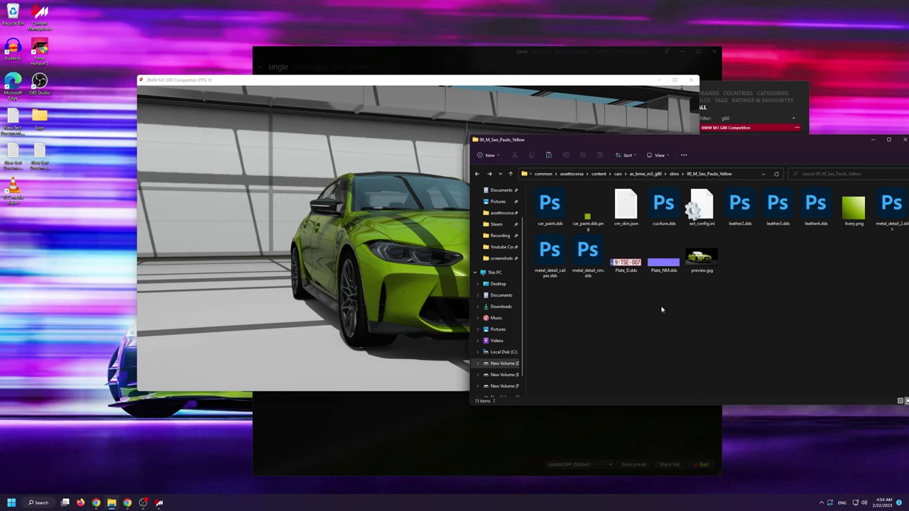
key("ctrl+v")
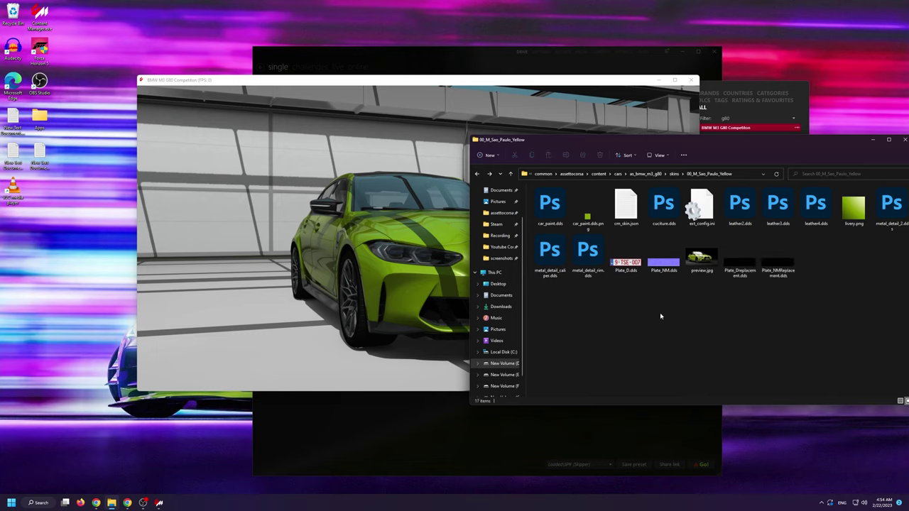
left_click_drag(549, 144, 640, 135)
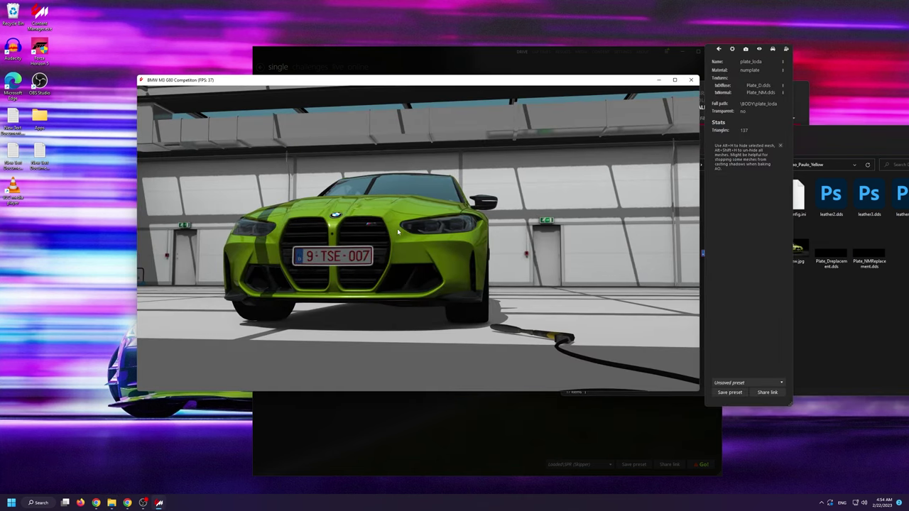
Delete the original plate textures and rename Plate_Displacement.dds to Plate_D.dds
left_click_drag(699, 135, 646, 152)
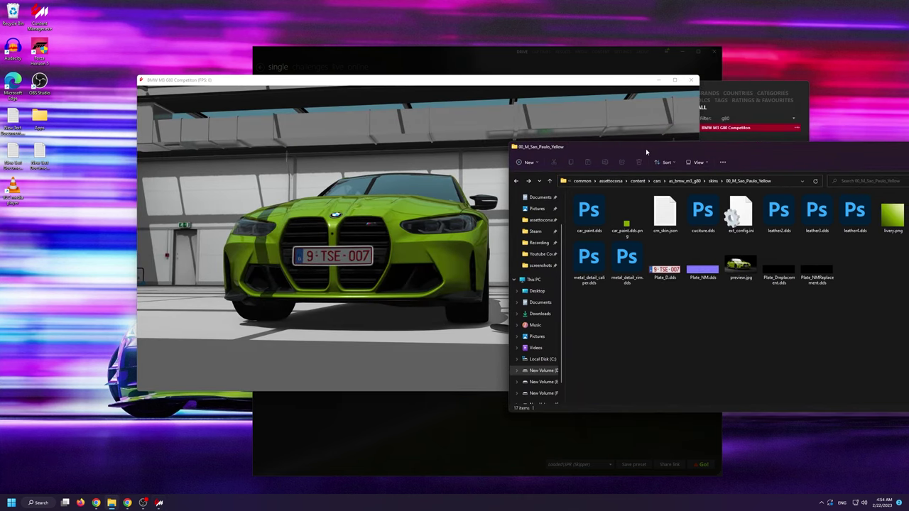
left_click_drag(709, 318, 666, 256)
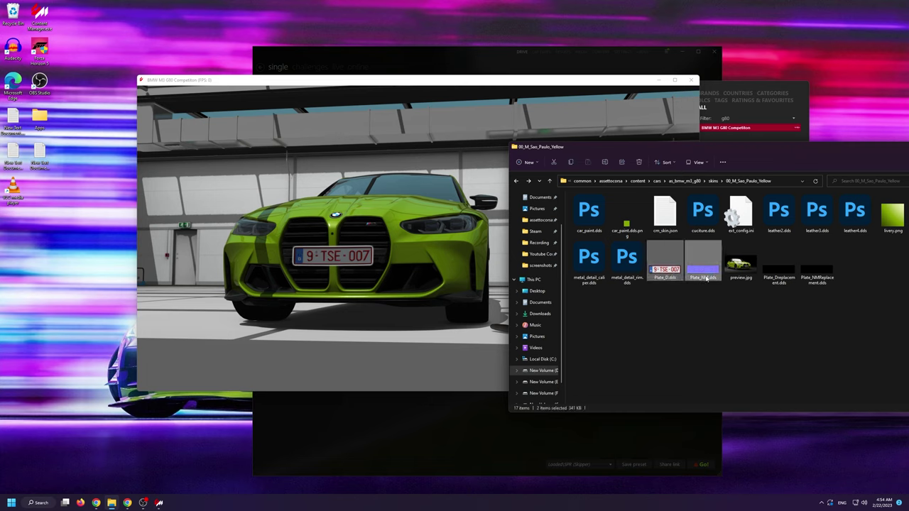
key("Delete")
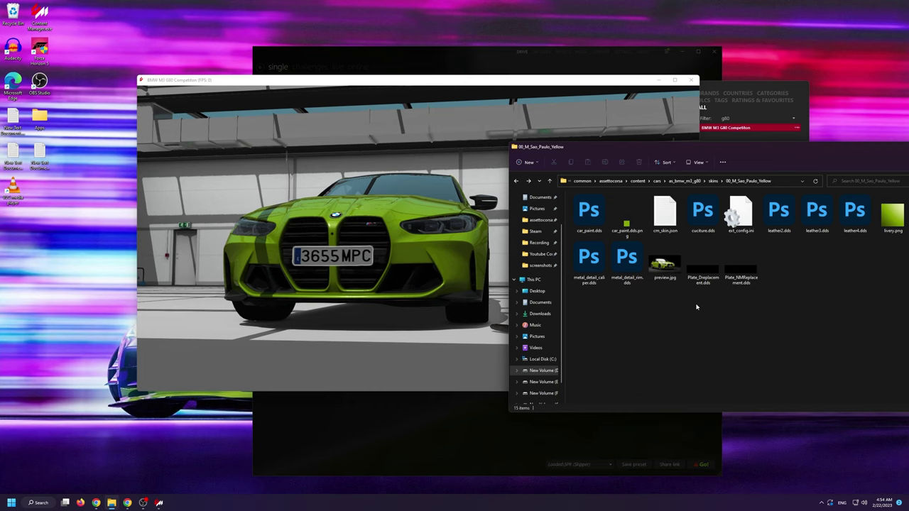
left_click(703, 269)
left_click(672, 280)
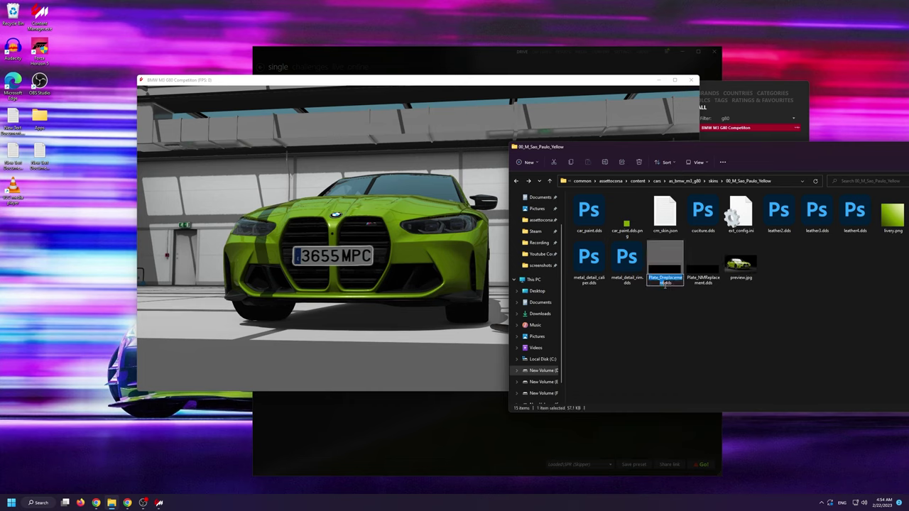
left_click_drag(662, 277, 665, 283)
type("D")
left_click(680, 324)
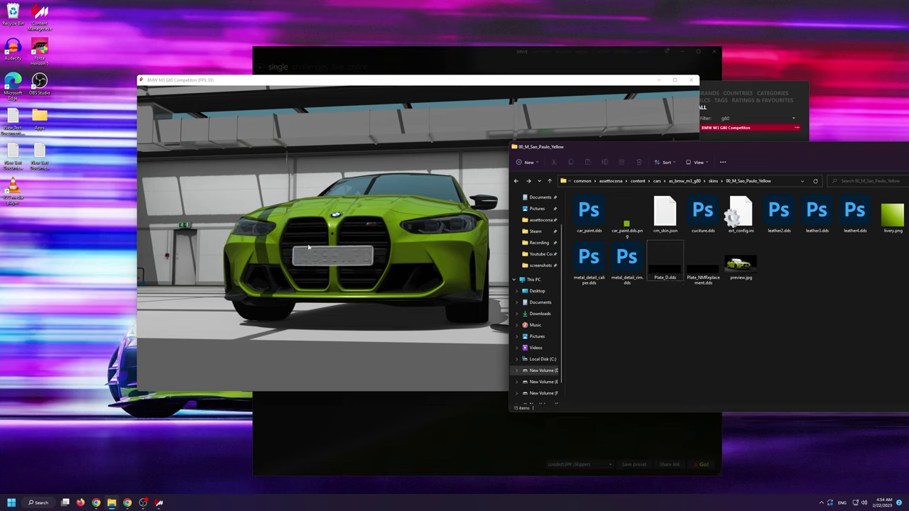
Rename Plate_NMReplacement.dds to Plate_NM.dds and inspect the plate mesh in the showroom
left_click(695, 281)
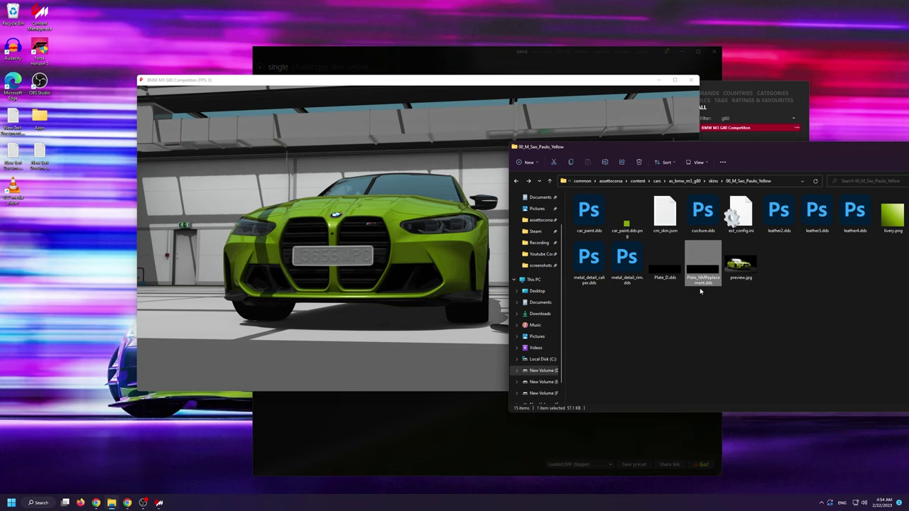
left_click(703, 282)
left_click_drag(706, 278, 703, 284)
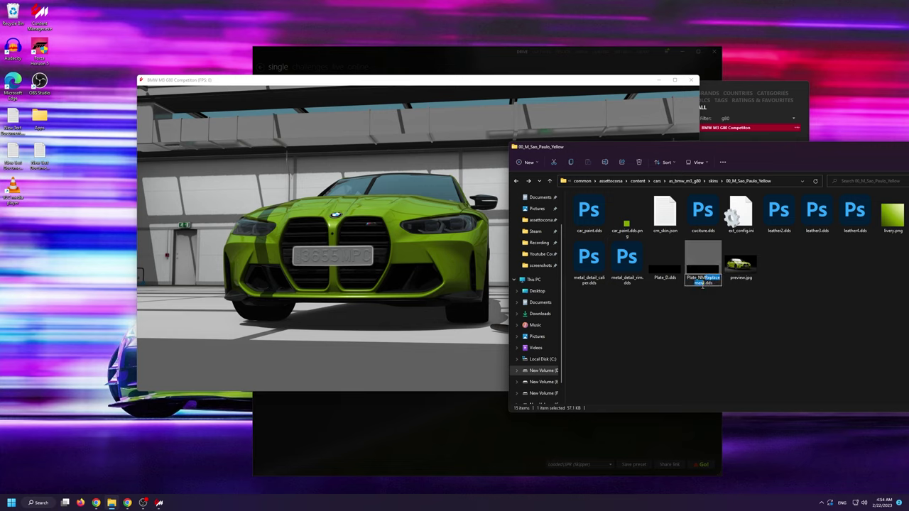
key("BackSpace")
left_click(710, 315)
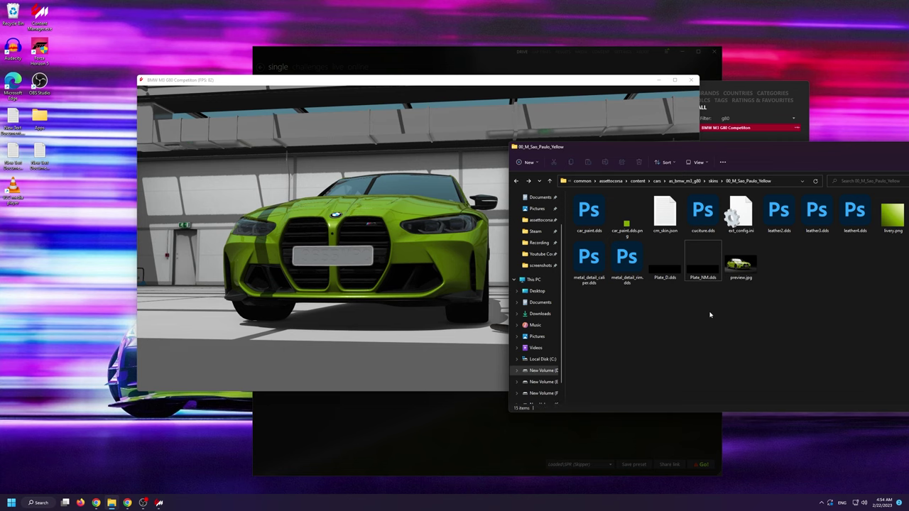
left_click(378, 287)
double_click(379, 288)
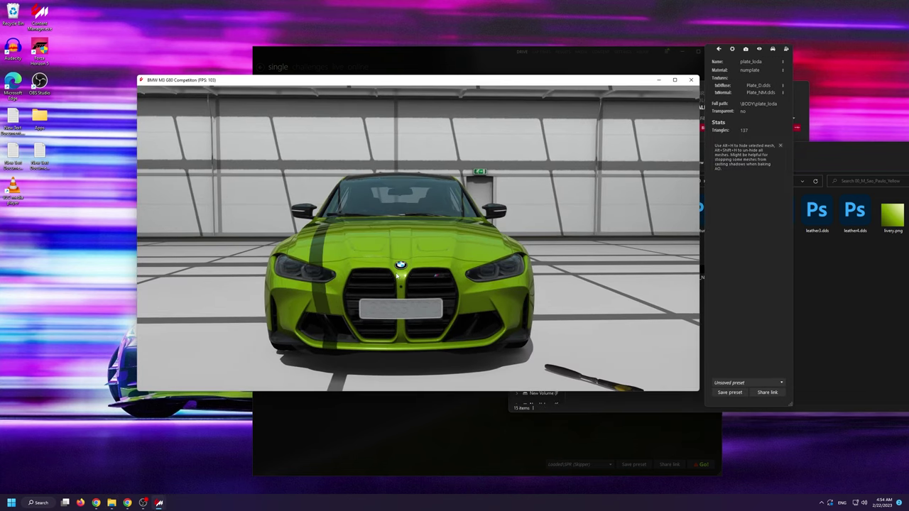
Bring the 00_M_Sao_Paulo_Yellow folder window forward and select Plate_D.dds
left_click(841, 311)
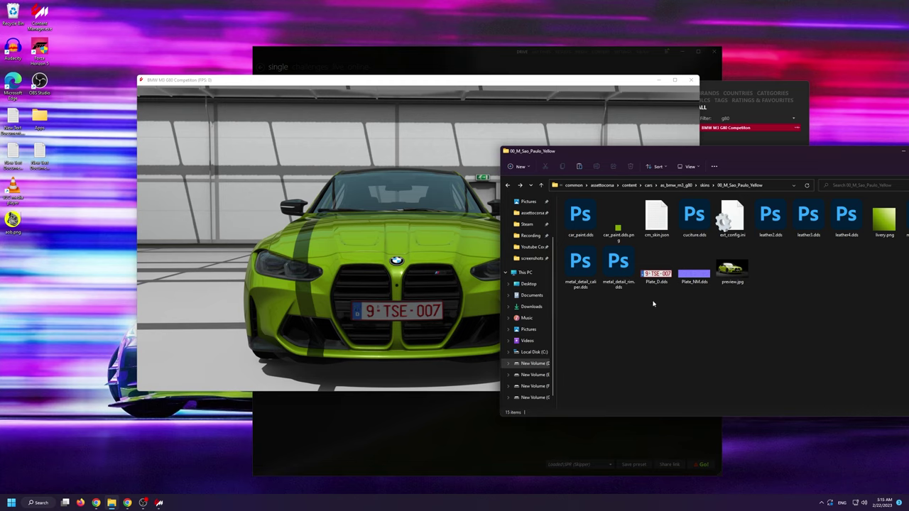
left_click_drag(651, 312, 670, 315)
Google 'dds plugin for photoshop' and open the NVIDIA, Photoshop DDS Plugin and Intel Texture Works results in tabs
left_click(127, 503)
type("dds ")
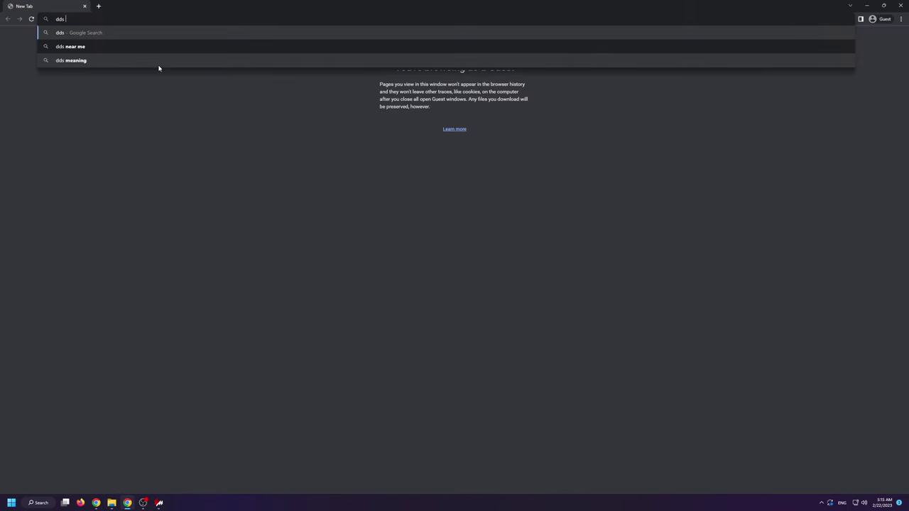
type("plugin for photoshop")
key("Return")
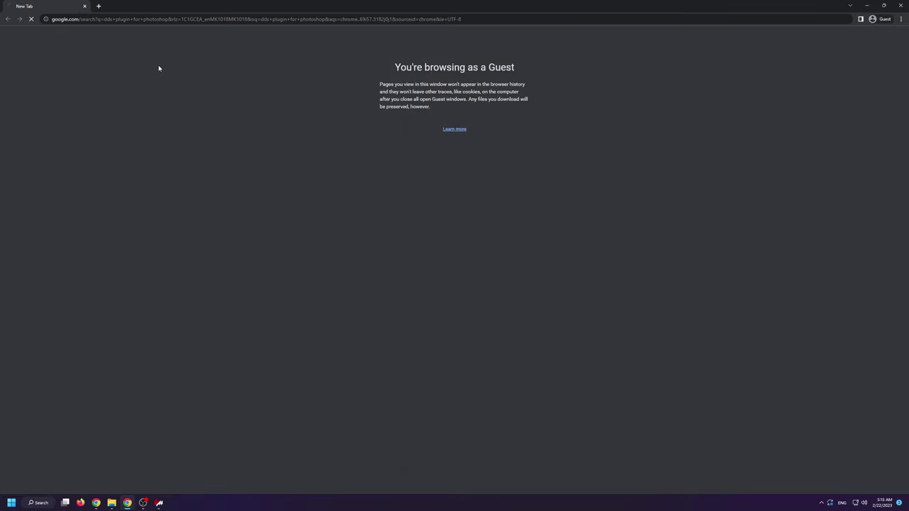
left_click(487, 419)
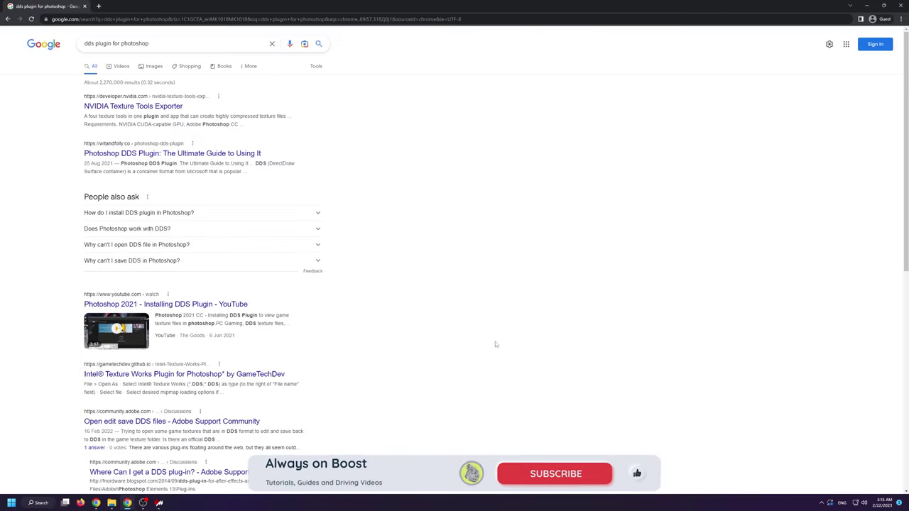
middle_click(132, 105)
middle_click(172, 153)
scroll(142, 213, "down", 2)
middle_click(117, 265)
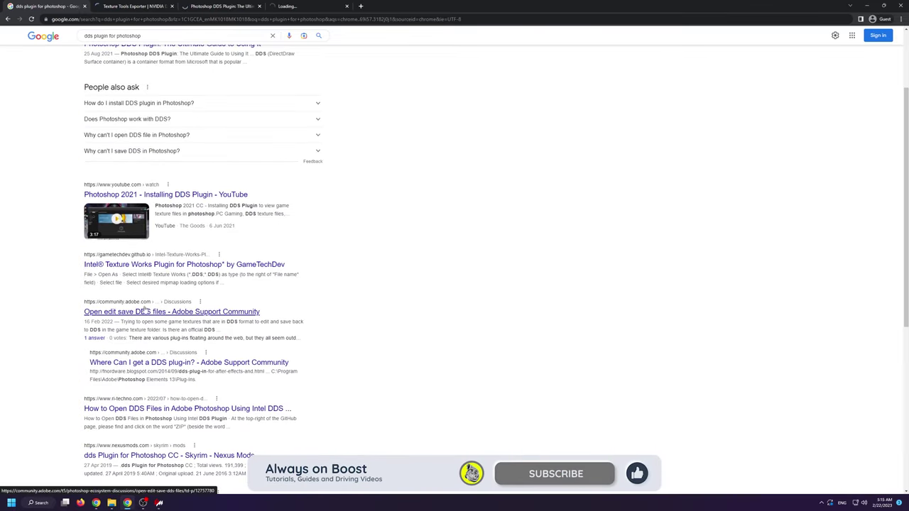
Read the NVIDIA Texture Tools Exporter page and the Photoshop DDS Plugin article
key("ctrl+Tab")
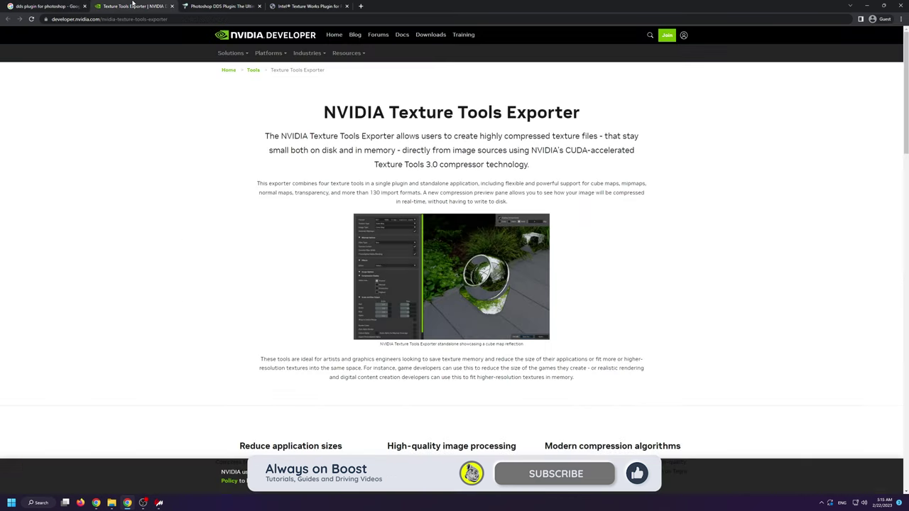
scroll(298, 201, "down", 5)
left_click_drag(521, 181, 670, 200)
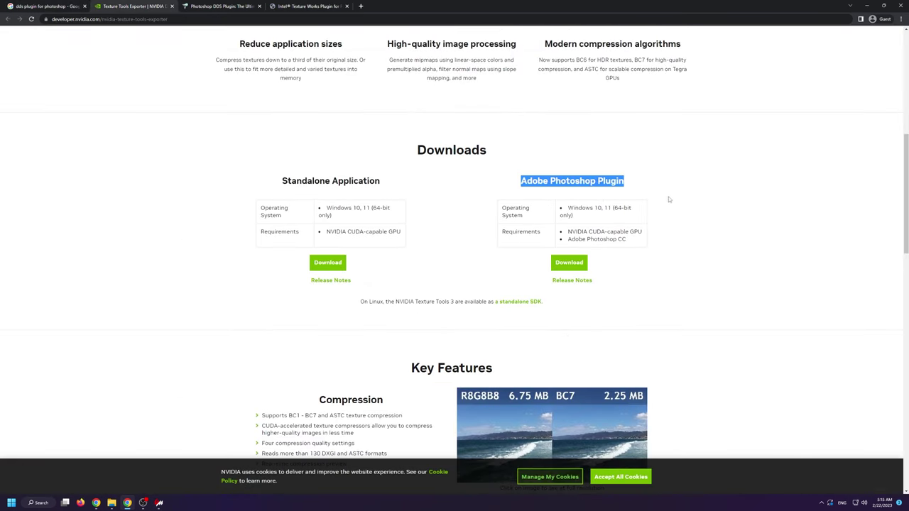
key("ctrl+Tab")
left_click(511, 316)
scroll(311, 310, "down", 10)
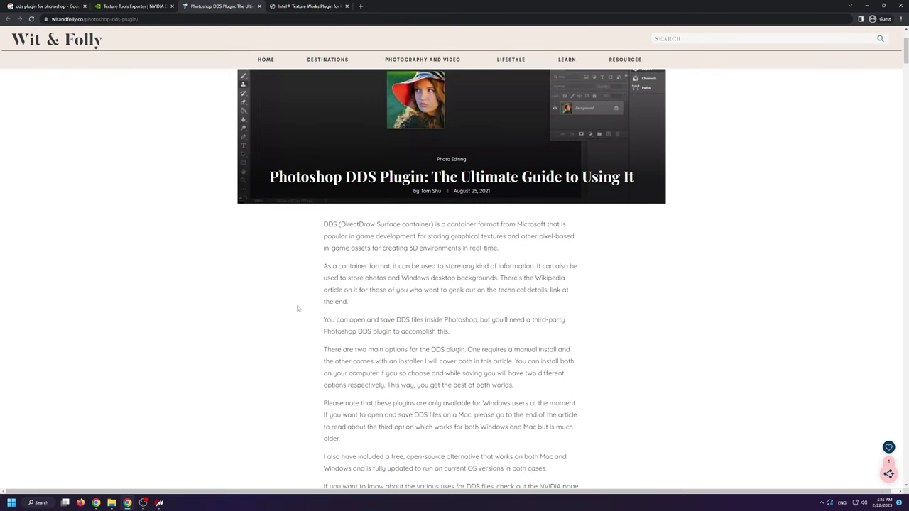
scroll(300, 300, "down", 10)
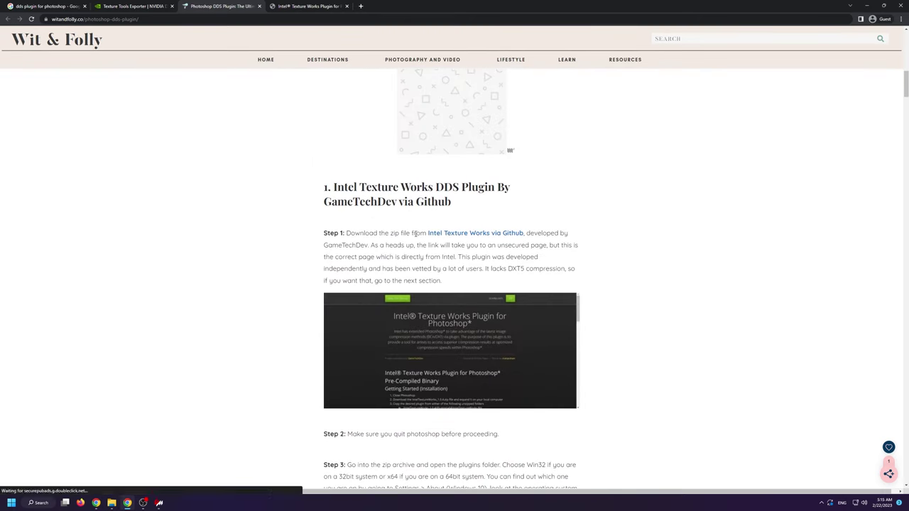
scroll(334, 270, "down", 5)
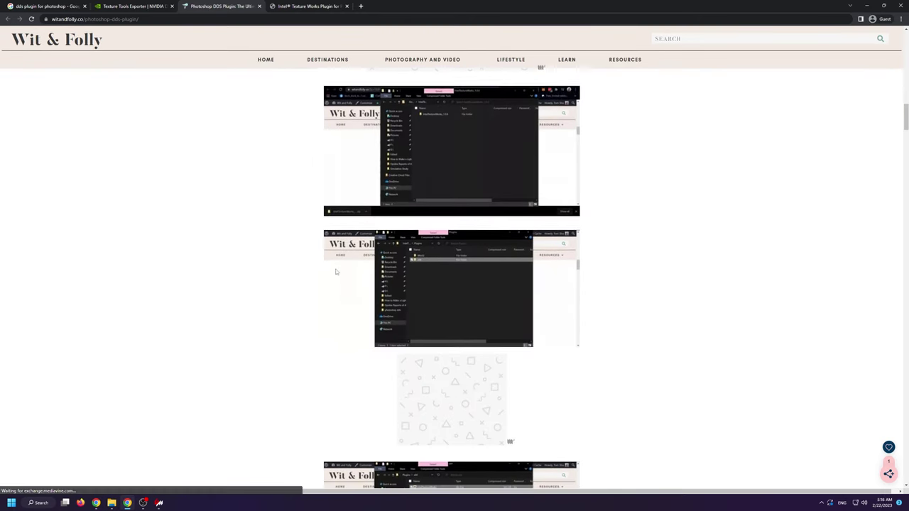
Review the install steps on the Intel Texture Works plugin page
left_click(299, 6)
scroll(312, 206, "down", 1)
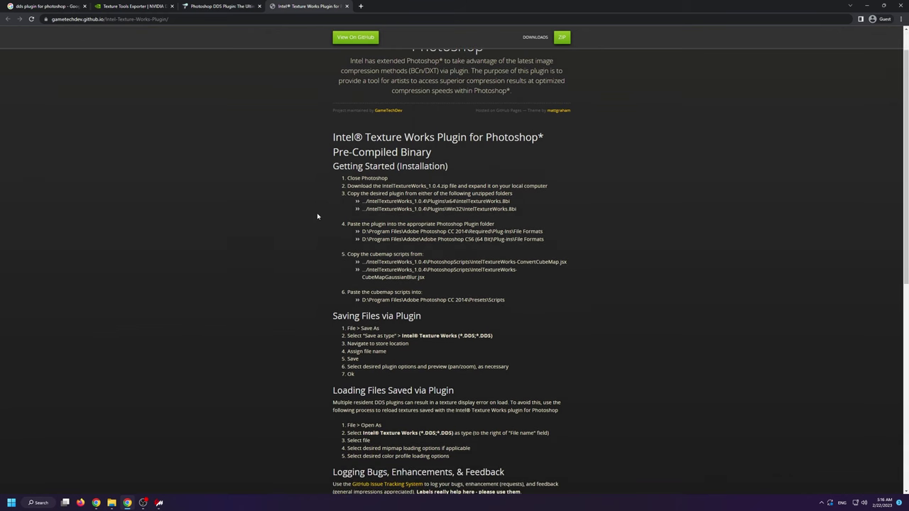
left_click_drag(349, 186, 511, 211)
left_click(517, 229)
scroll(197, 148, "up", 1)
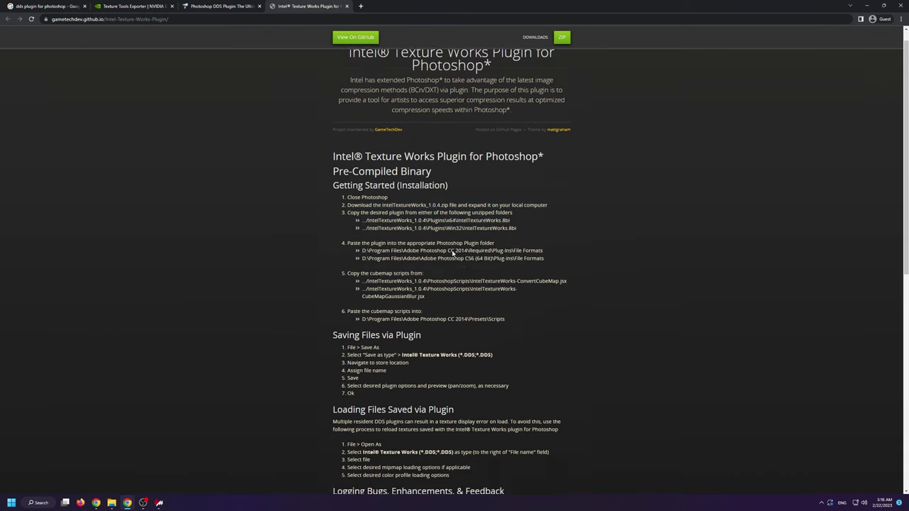
Close the Intel, DDS plugin article and search result tabs, leaving a blank new tab
middle_click(306, 5)
middle_click(220, 5)
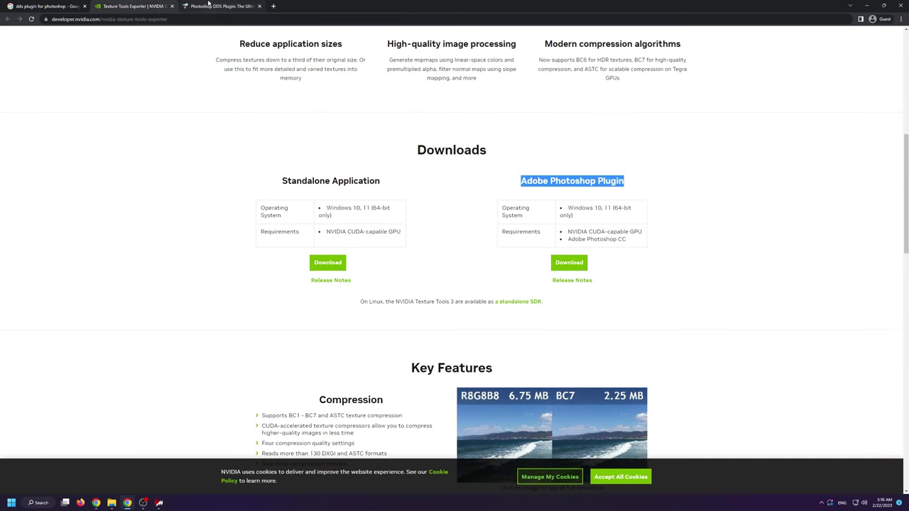
middle_click(59, 5)
key("ctrl+t")
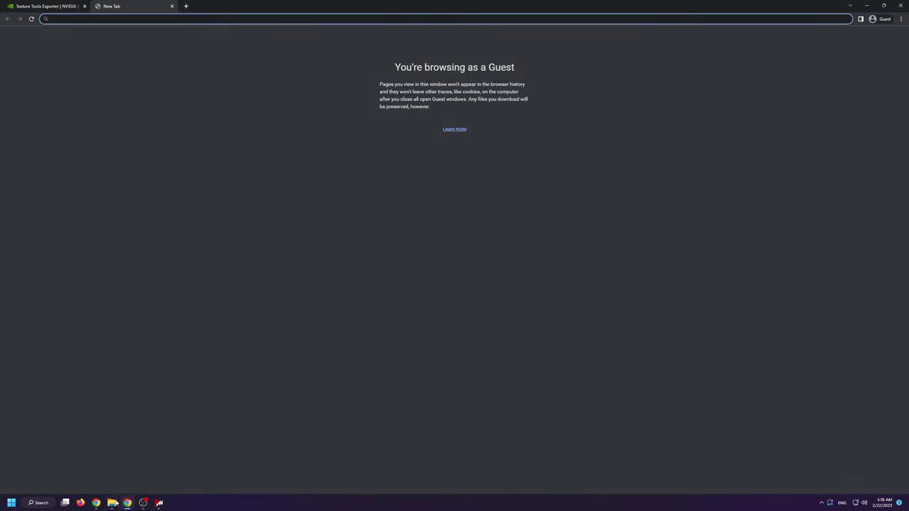
left_click(114, 503)
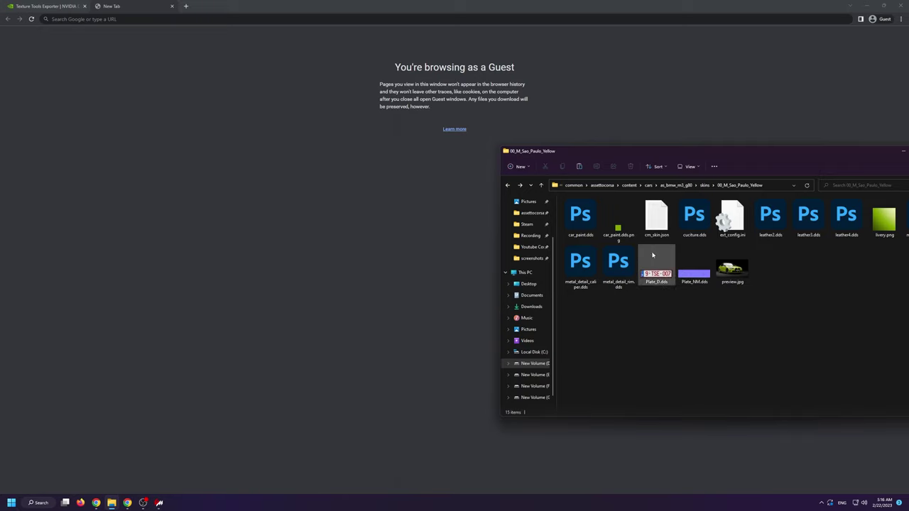
left_click(307, 19)
Search 'dds to png converter' and open the Aconvert, Convertio, FreeConvert and CDKM results in tabs
type("dds to png converter")
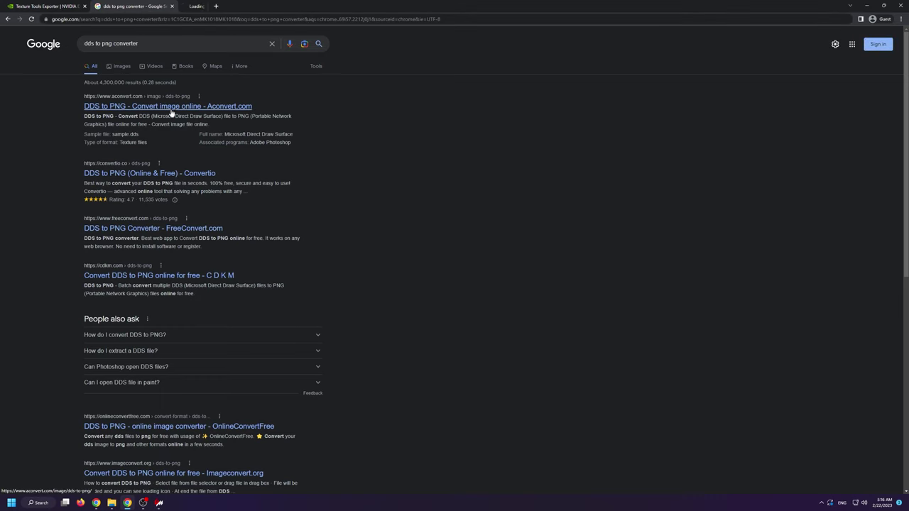
middle_click(135, 107)
middle_click(135, 174)
middle_click(125, 228)
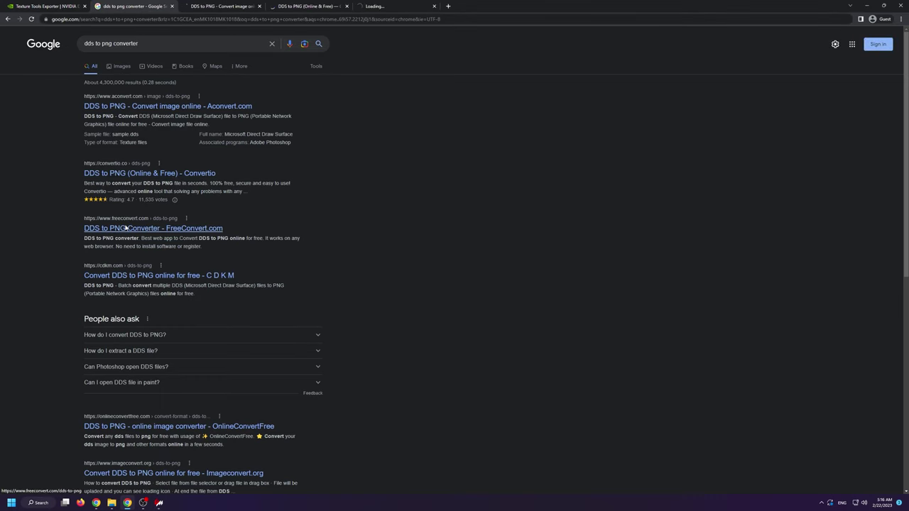
middle_click(145, 275)
Look over the converter pages, close all four, and return to the NVIDIA Texture Tools Exporter page
left_click(221, 6)
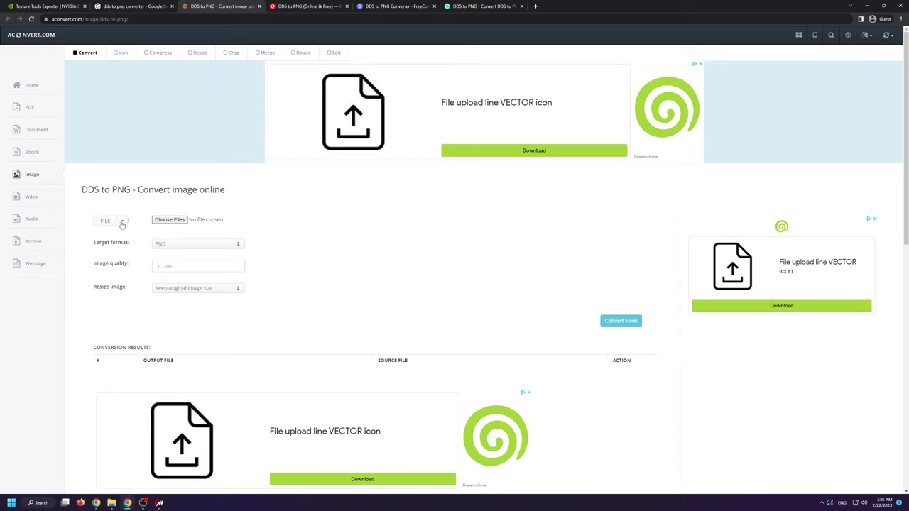
key("ctrl+Tab")
key("ctrl+Tab")
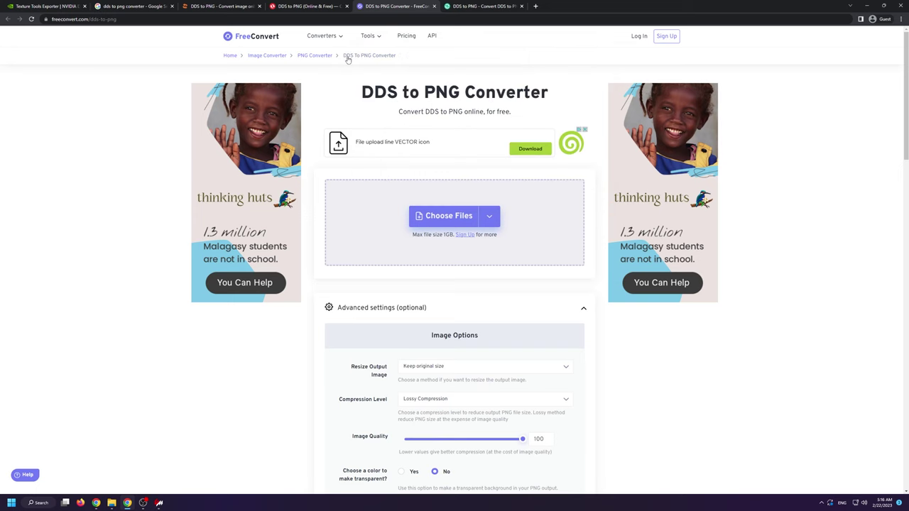
middle_click(227, 5)
middle_click(365, 6)
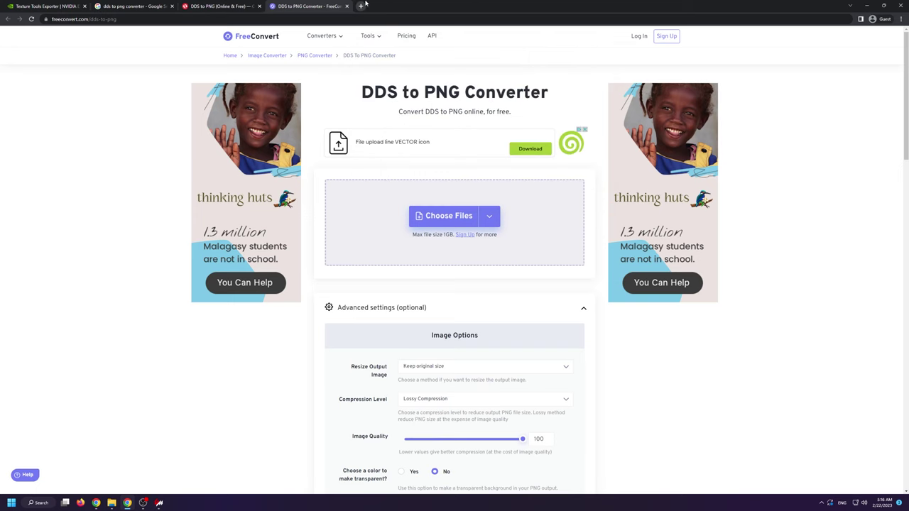
middle_click(308, 6)
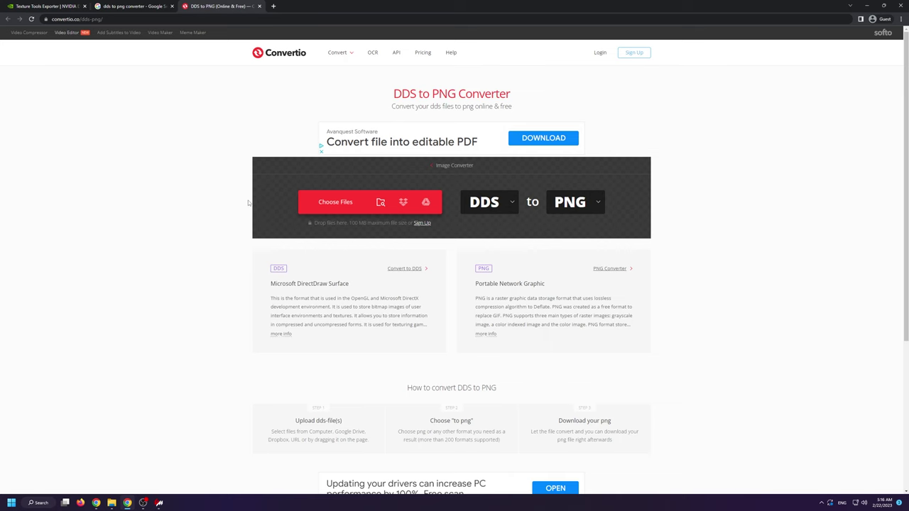
middle_click(214, 6)
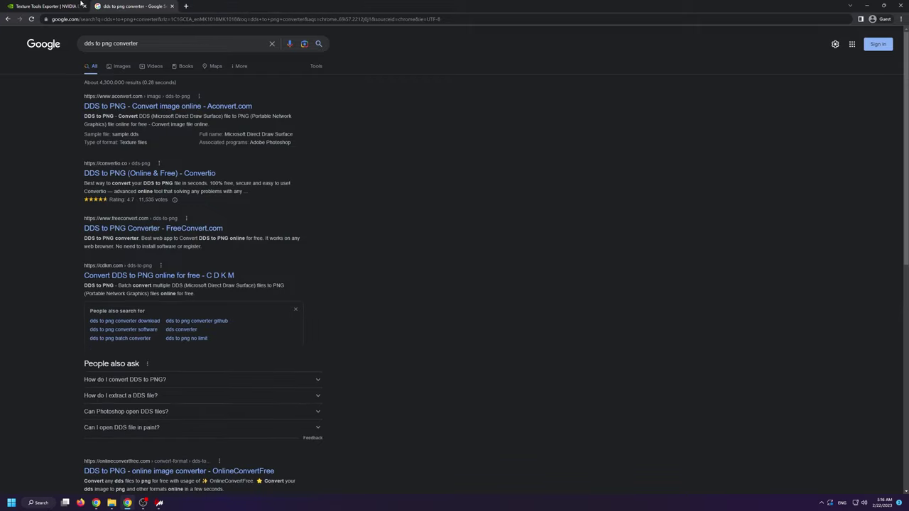
left_click(82, 4)
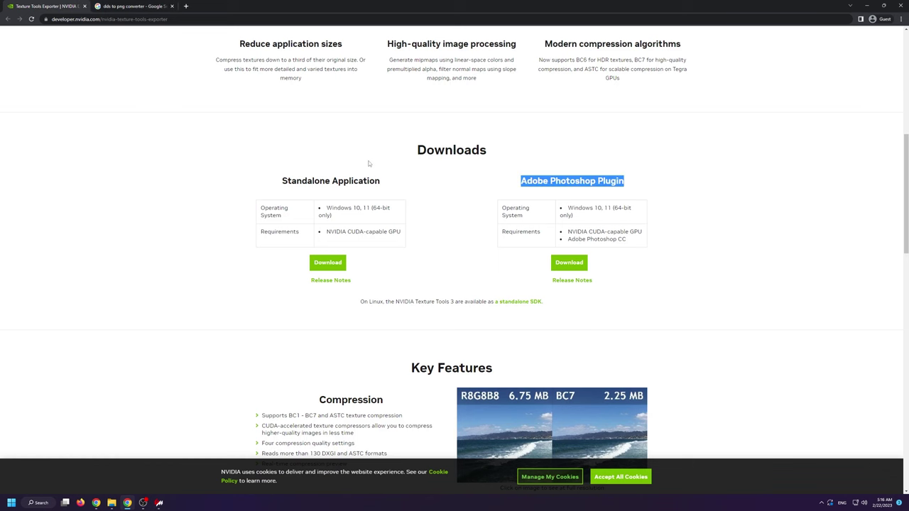
Back up Plate_D.dds and Plate_NM.dds as '- Copy' duplicates in the skin folder
left_click(875, 6)
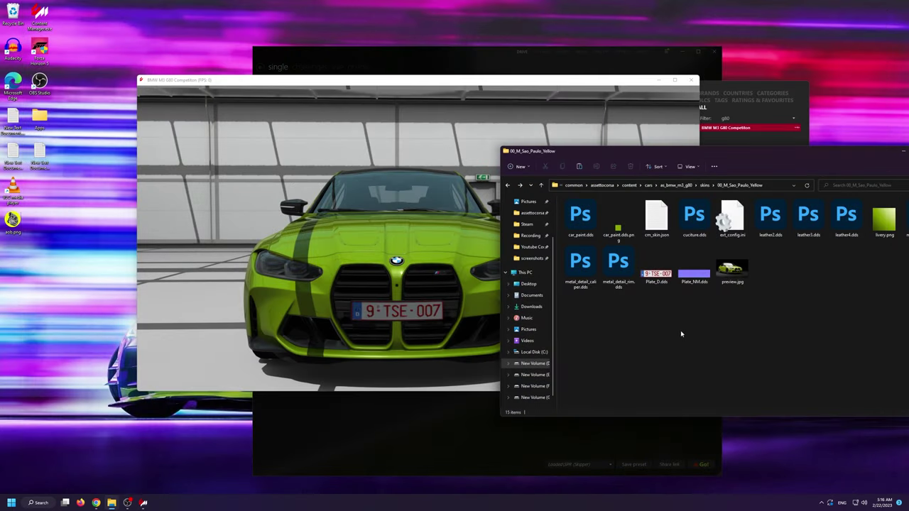
left_click_drag(697, 340, 654, 287)
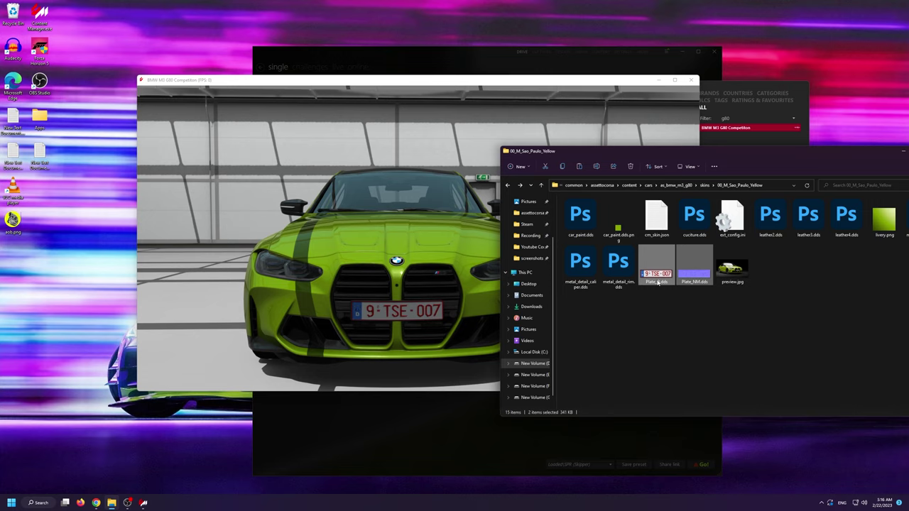
right_click(658, 282)
left_click(675, 315)
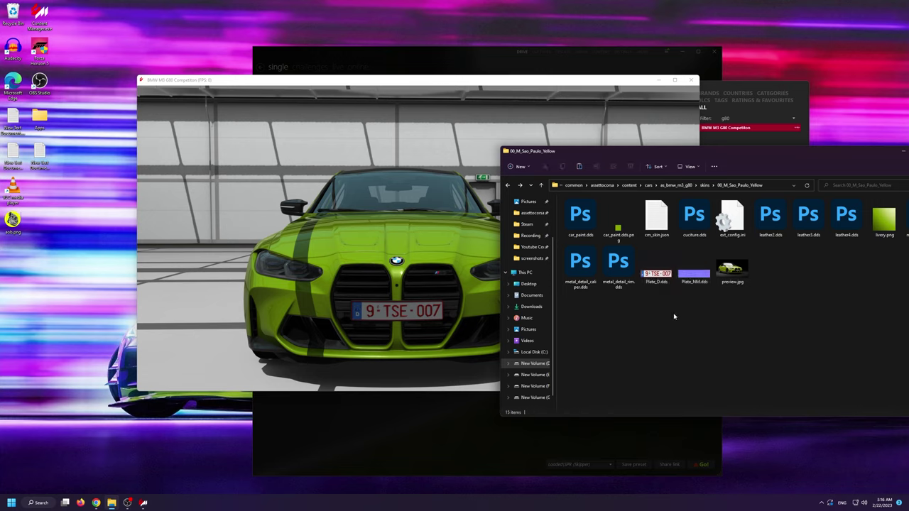
key("ctrl+v")
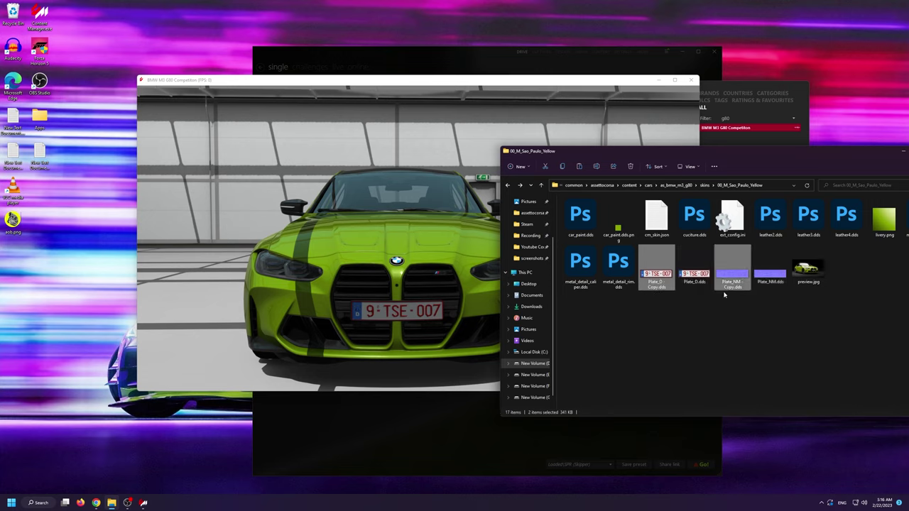
left_click(671, 329)
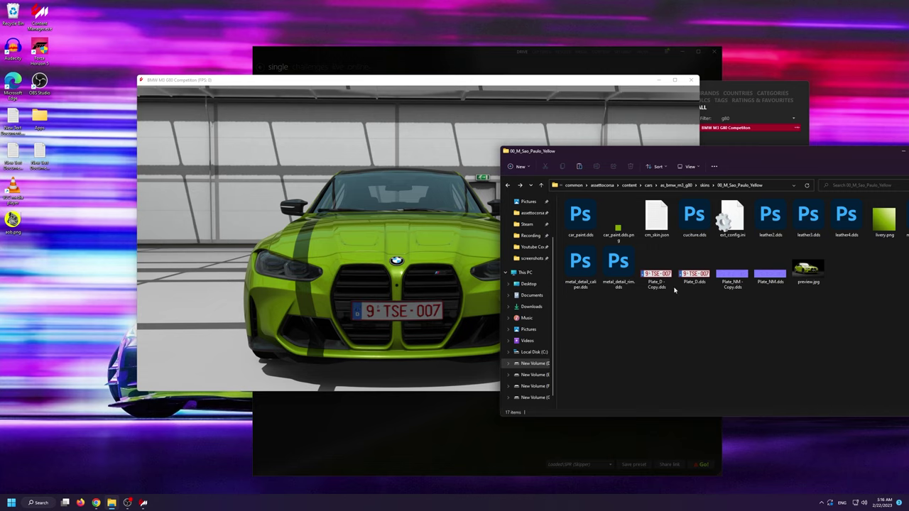
Open Plate_D.dds with Adobe Photoshop 2020
right_click(694, 280)
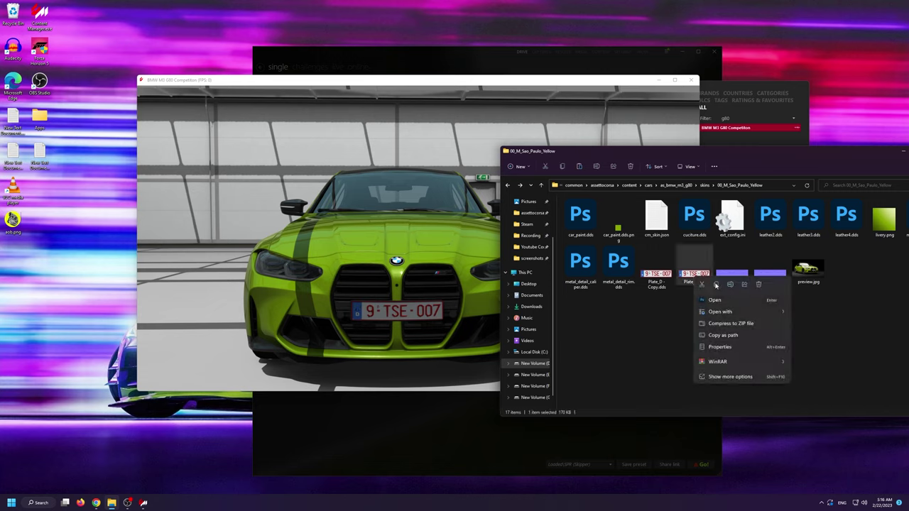
mouse_move(720, 312)
left_click(805, 313)
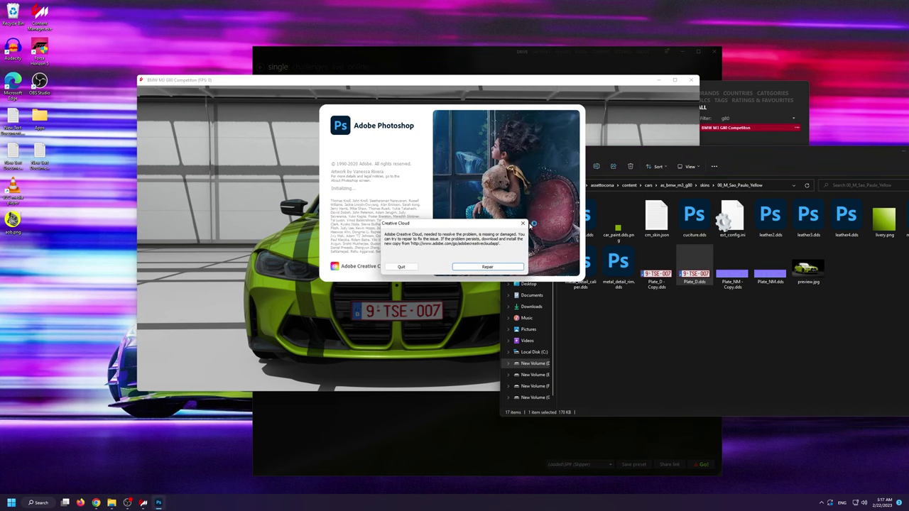
Cover the old 9 TSE 007 number with a light grey rectangle
left_click(524, 223)
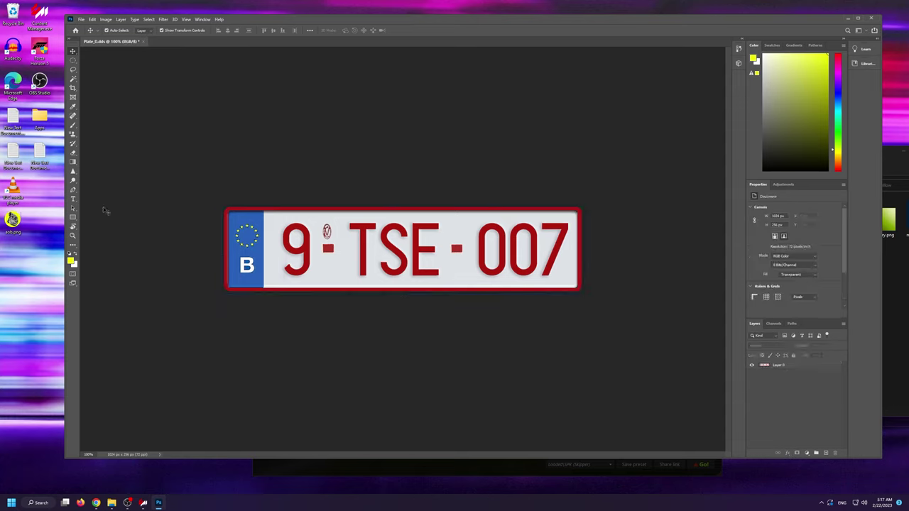
left_click(73, 217)
left_click_drag(273, 219, 573, 282)
left_click(145, 30)
left_click(189, 43)
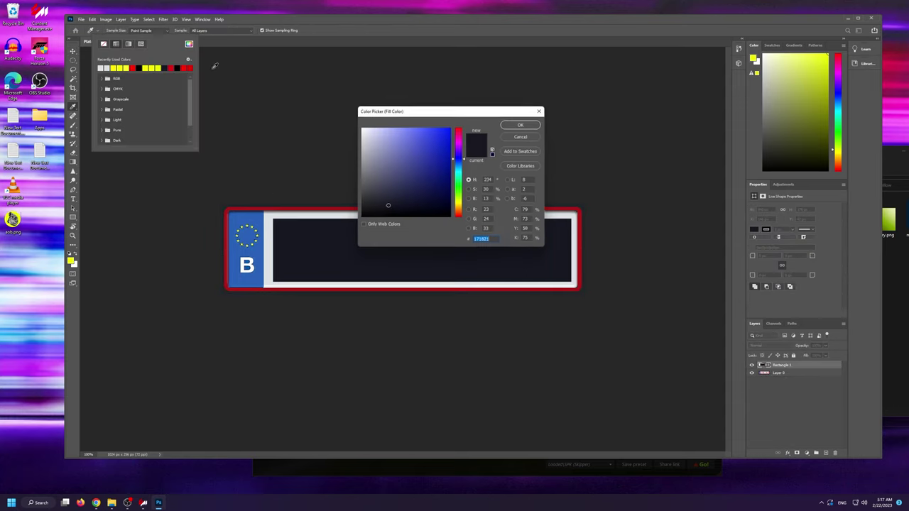
left_click(364, 136)
left_click(519, 124)
Add 'I BOOST' text and enlarge it to fill the plate
key("t")
left_click(287, 250)
type("J BOOST")
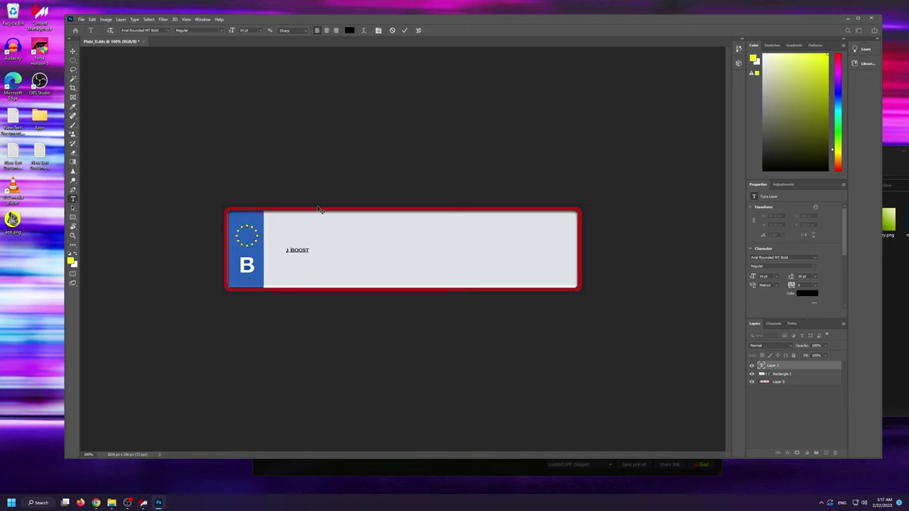
key("ctrl+t")
left_click_drag(309, 252, 558, 241)
key("Return")
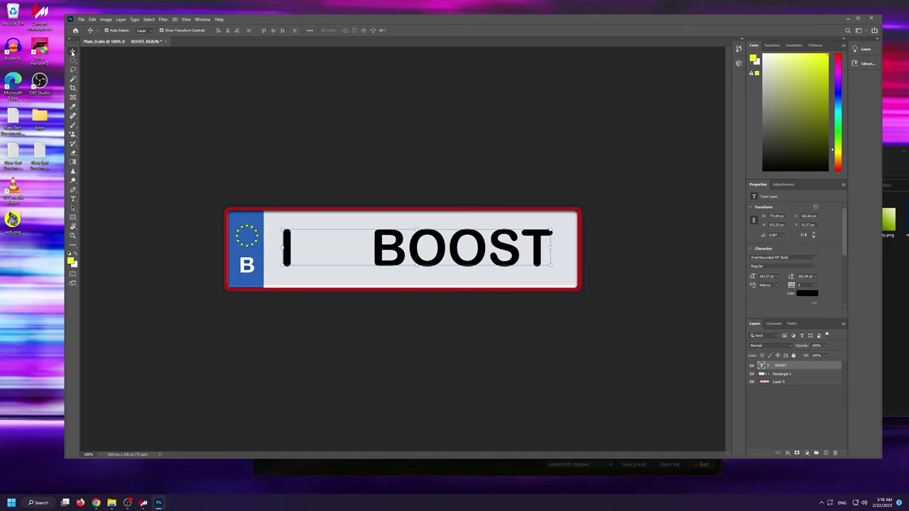
Place a shrunken turbo image between the I and BOOST
left_click_drag(325, 244, 325, 244)
left_click_drag(476, 193, 361, 229)
key("Return")
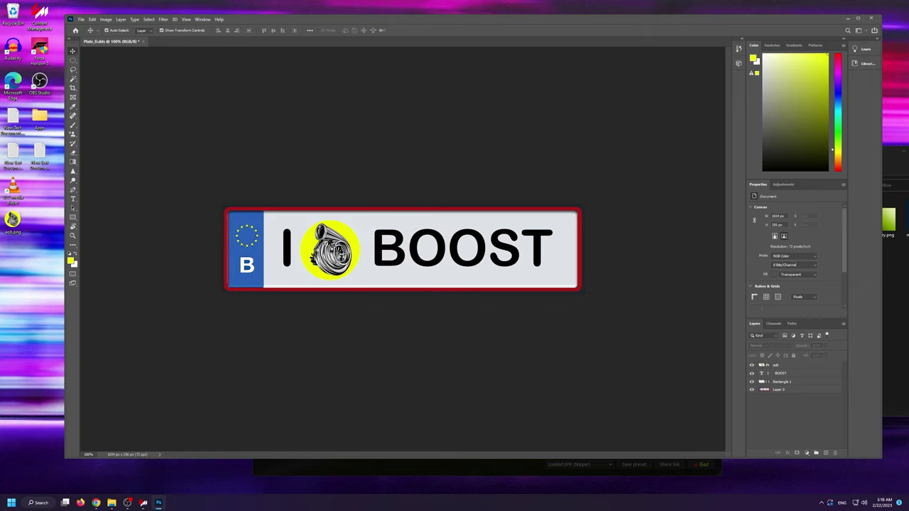
Save the plate as DDS, overwriting Plate_D.dds with the default export settings
left_click(80, 19)
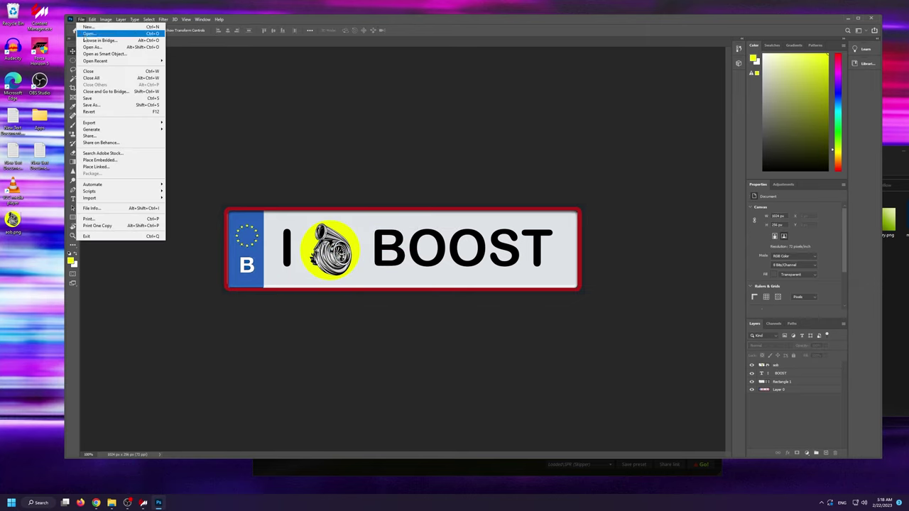
left_click(95, 105)
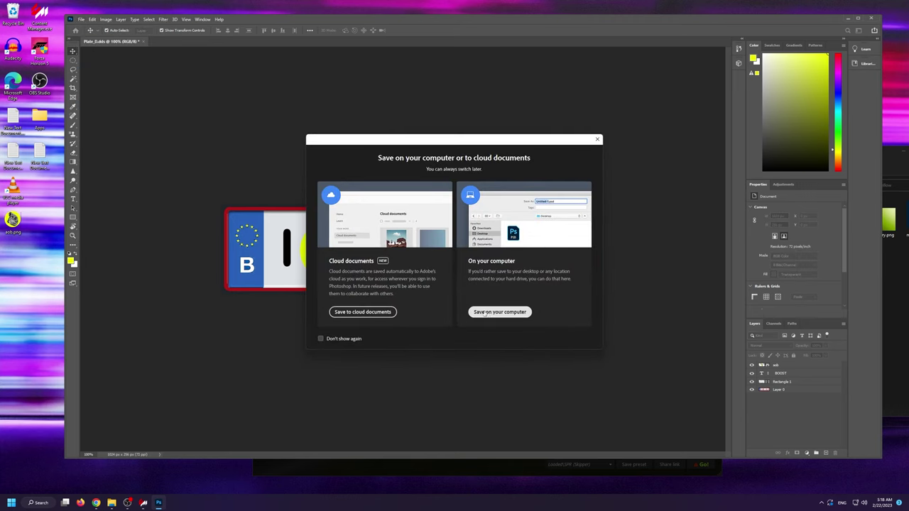
left_click(486, 312)
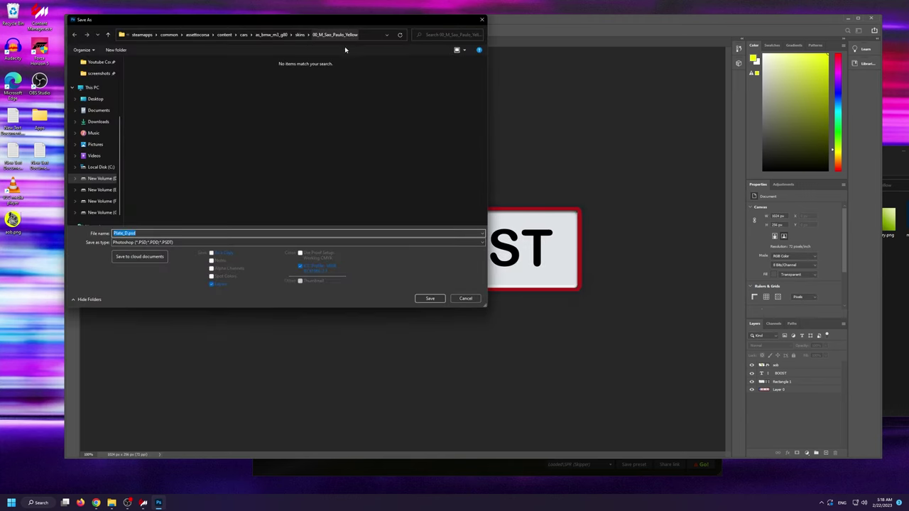
left_click(137, 243)
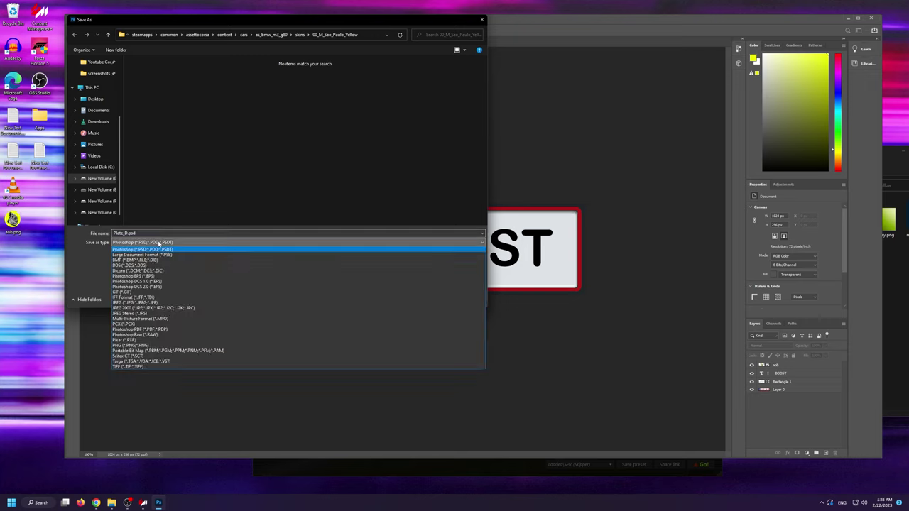
left_click(150, 266)
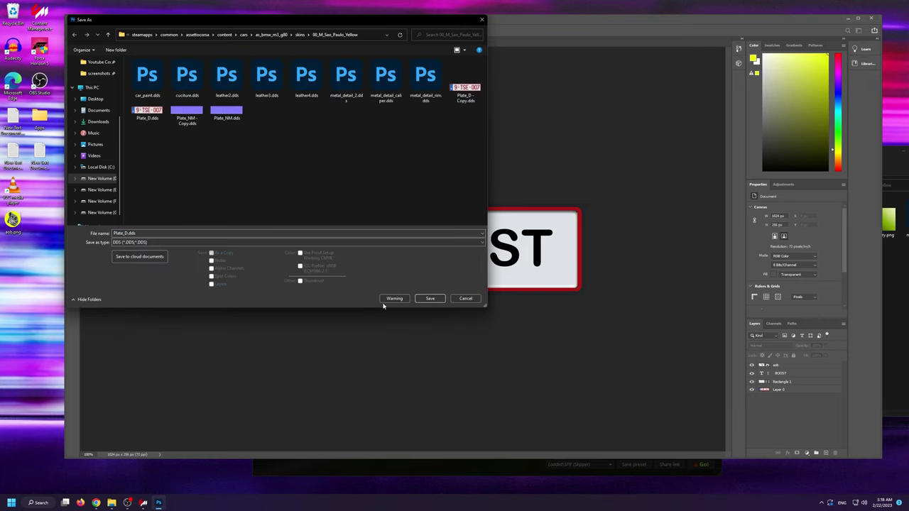
left_click(428, 300)
left_click(471, 252)
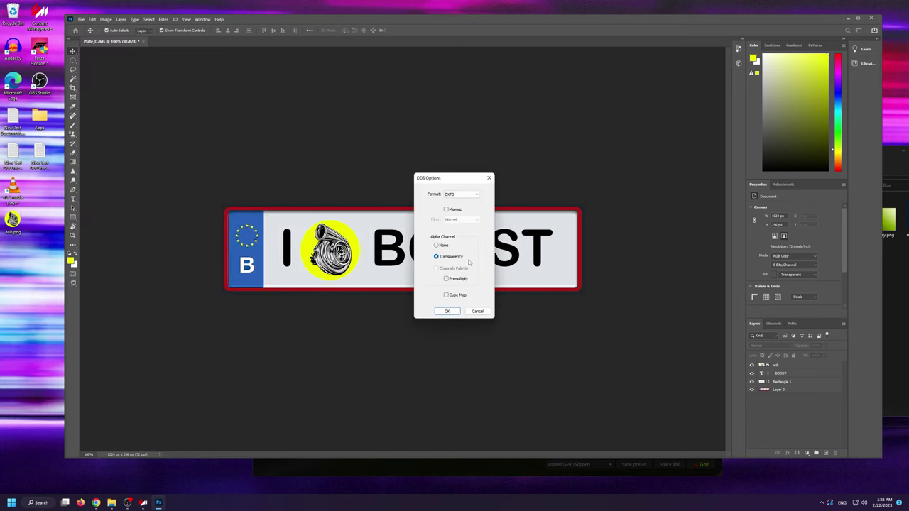
left_click(445, 311)
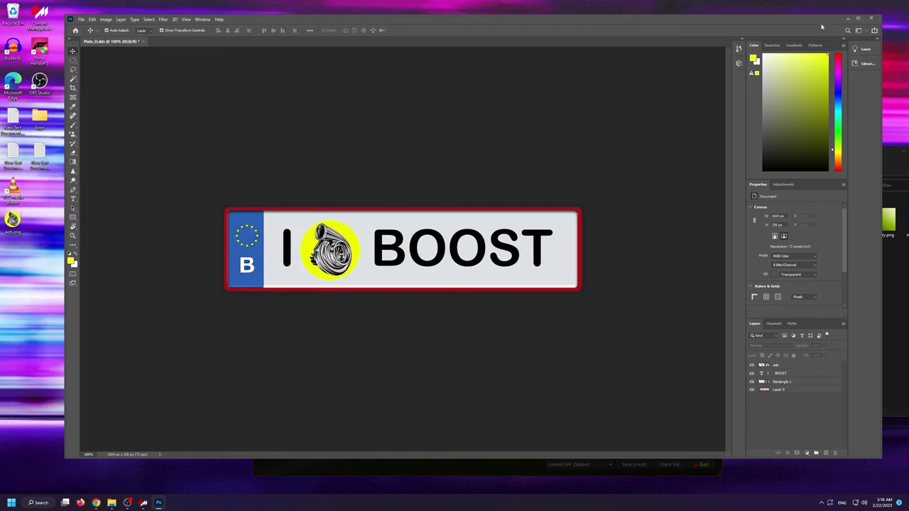
Zoom the showroom onto the lime M3's front plate to see I BOOST with the turbo graphic
left_click(844, 21)
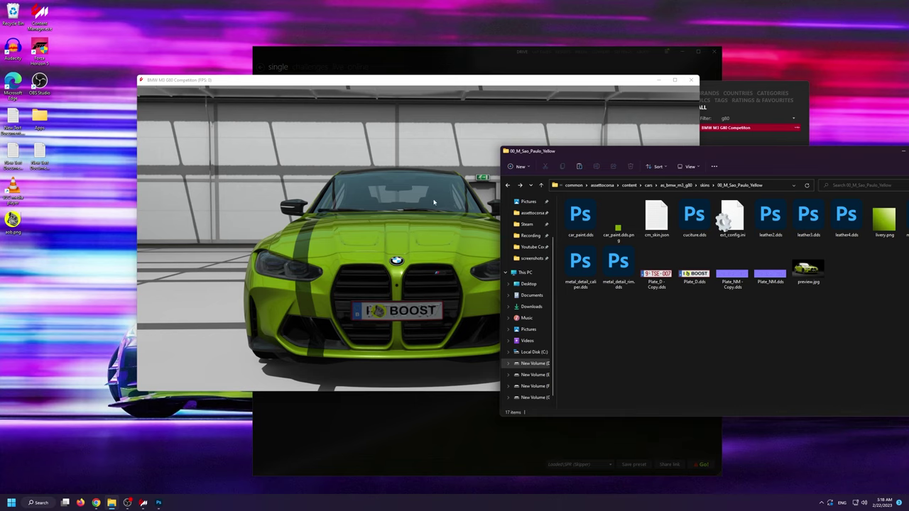
left_click(408, 244)
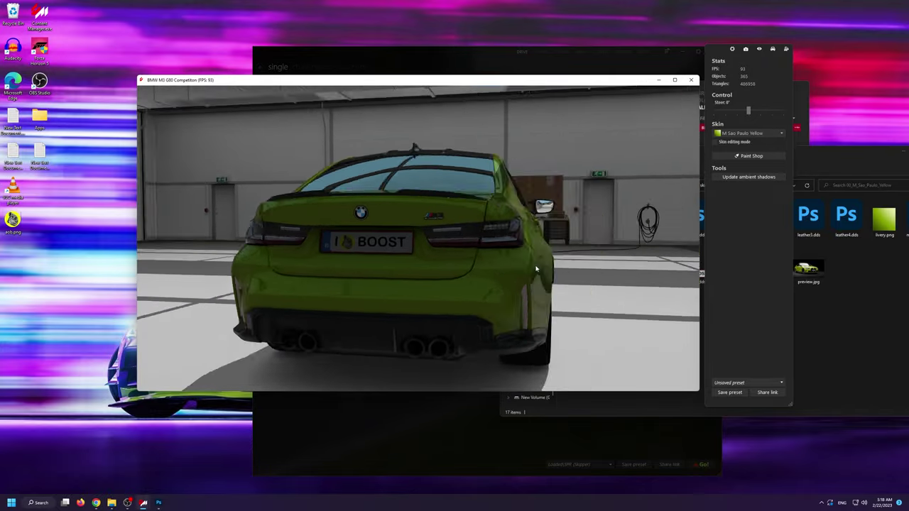
scroll(405, 260, "up", 5)
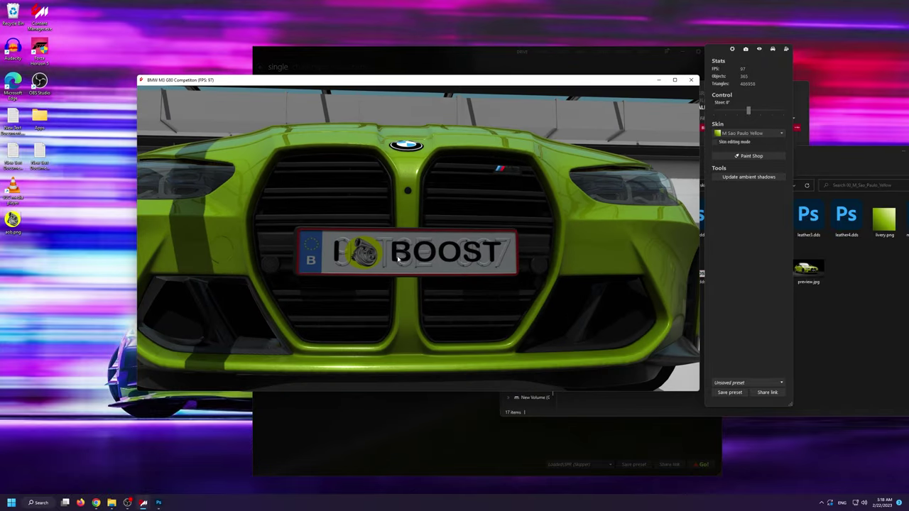
Open Plate_NM.dds in Photoshop and draw a rectangle over the embossed 9 TSE 007 lettering
left_click(819, 332)
double_click(771, 272)
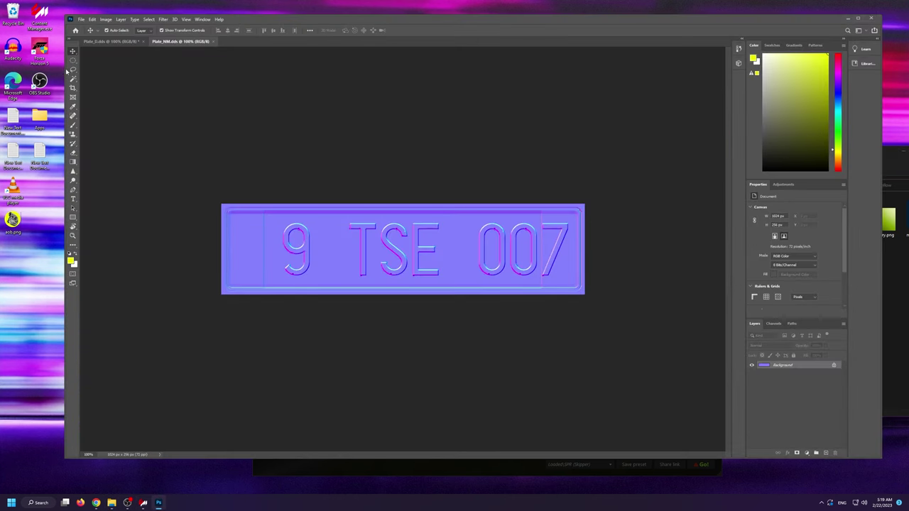
left_click(72, 218)
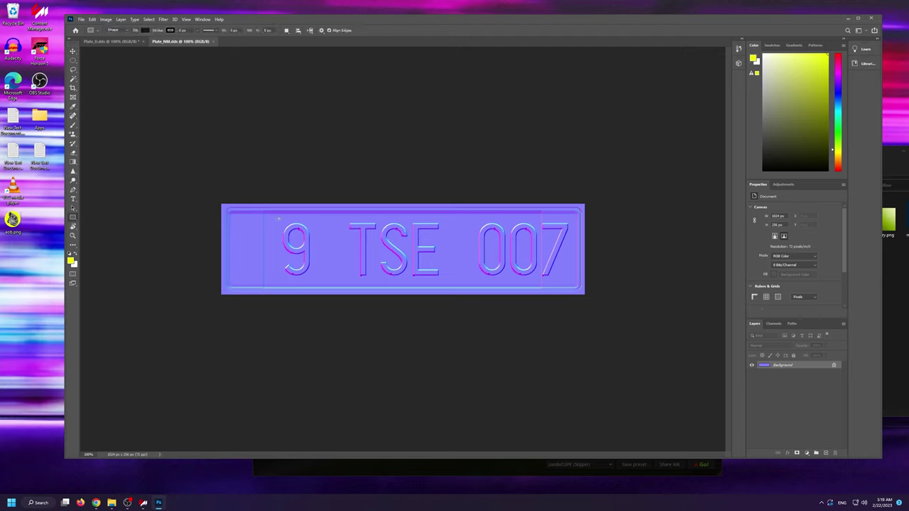
left_click_drag(278, 218, 571, 280)
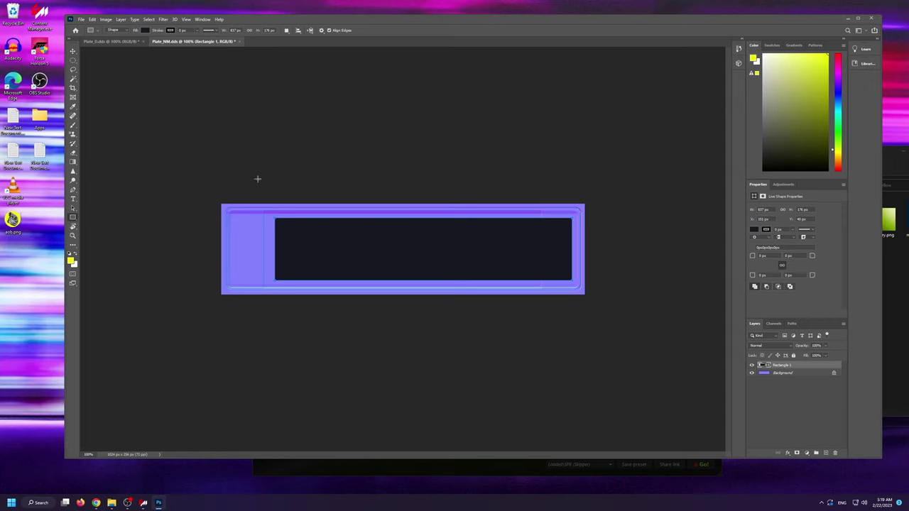
left_click(145, 30)
left_click(188, 44)
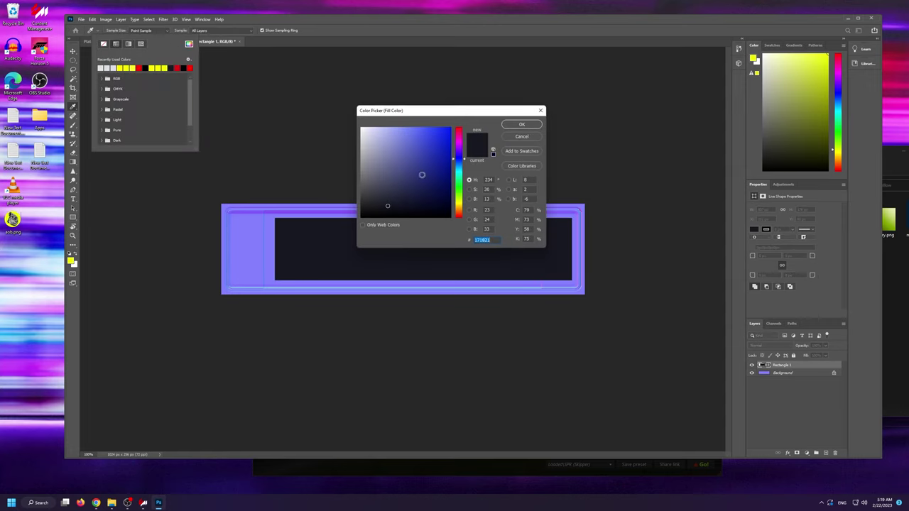
Fill the rectangle with the plate's sampled flat purple and save it as DDS over Plate_NM.dds
left_click(271, 246)
left_click(521, 124)
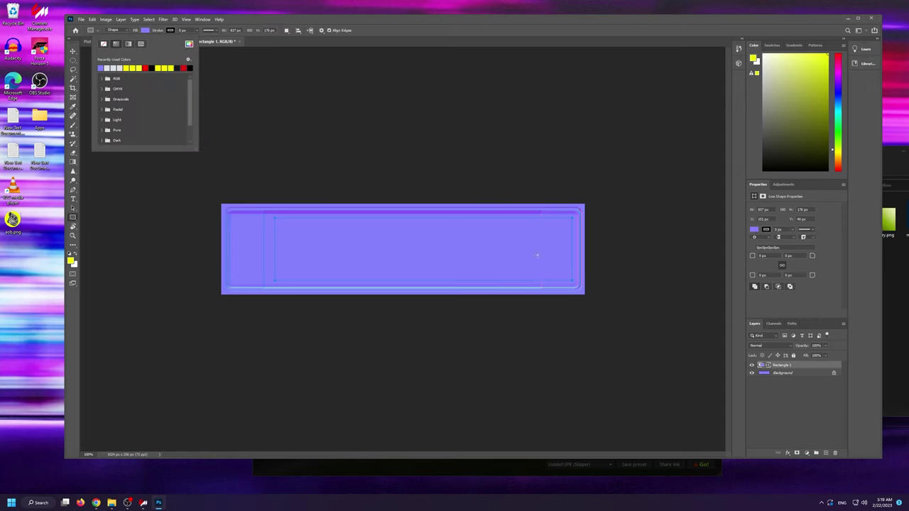
left_click(81, 19)
left_click(107, 106)
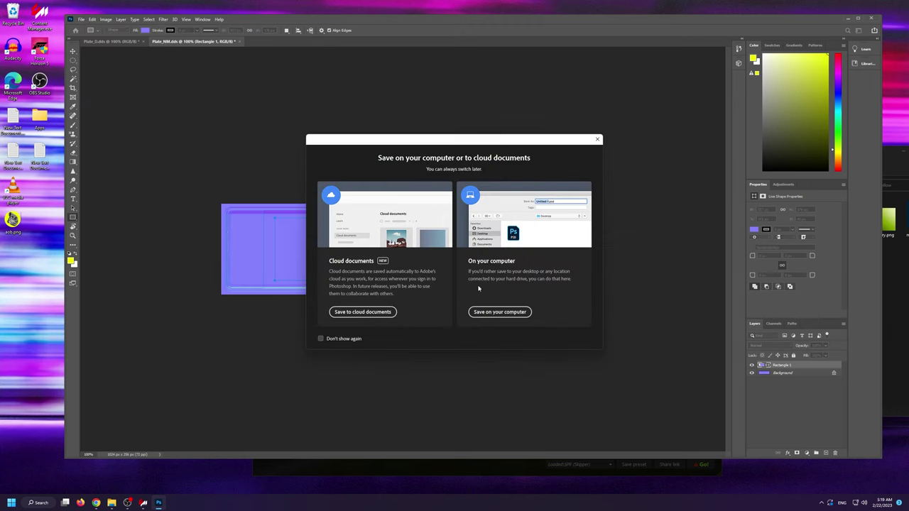
left_click(501, 312)
left_click(163, 243)
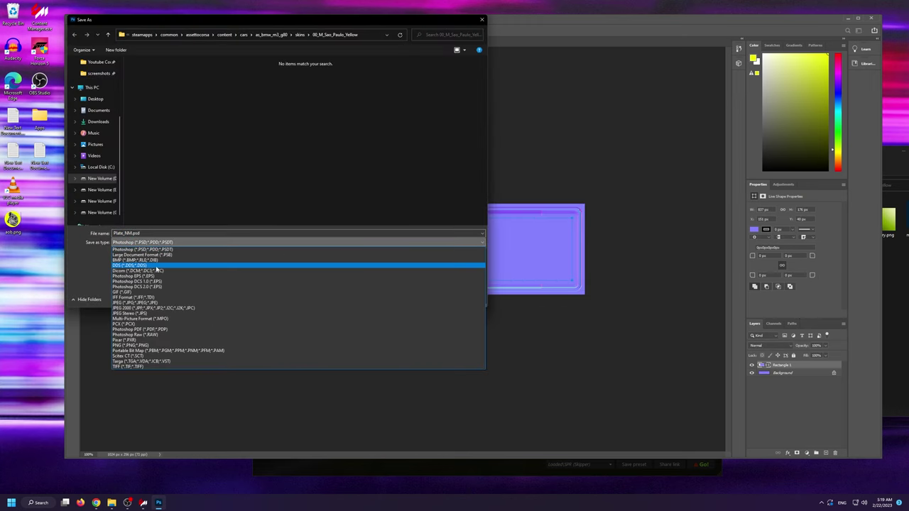
left_click(148, 269)
left_click(417, 299)
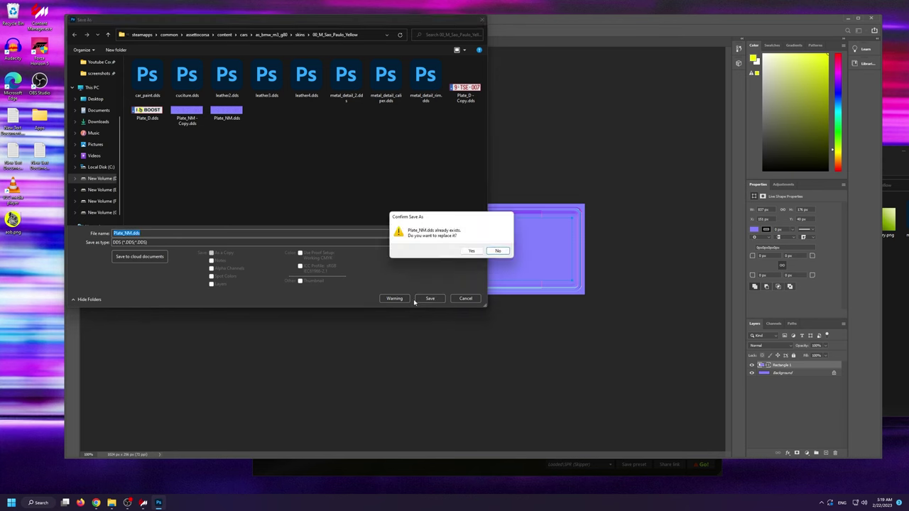
left_click(471, 252)
left_click(448, 312)
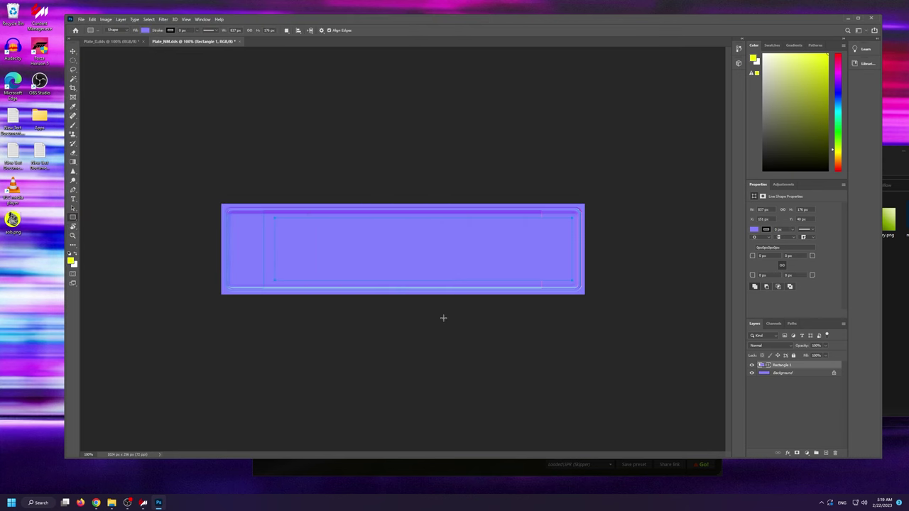
Orbit the showroom camera around the M3 to check the plate from every side
left_click(847, 19)
left_click(470, 231)
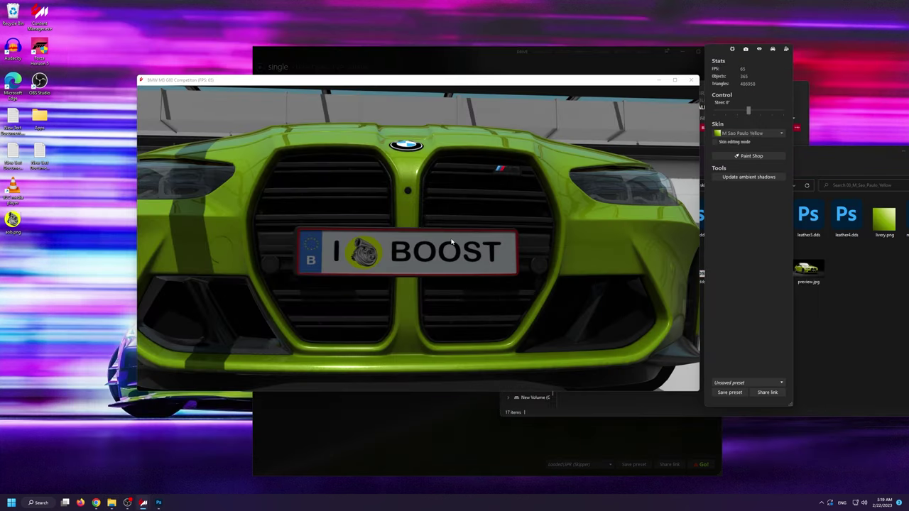
left_click_drag(338, 296, 429, 270)
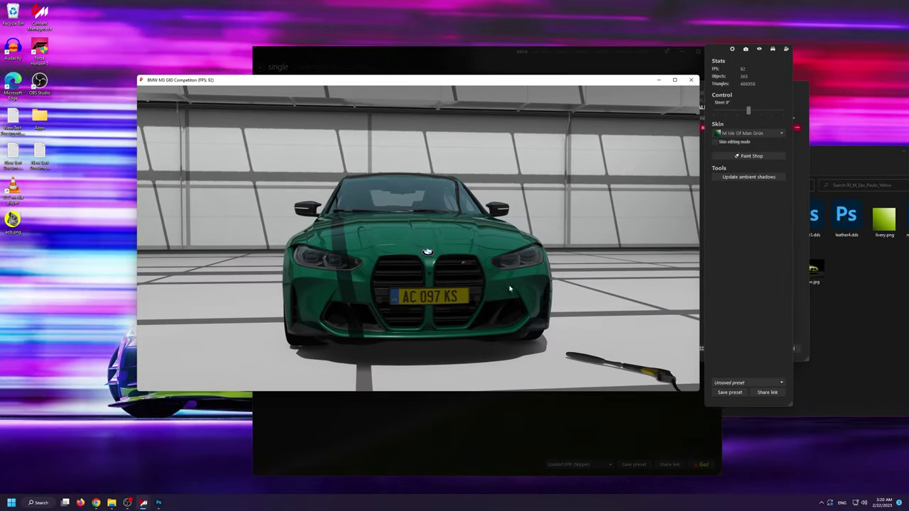
left_click_drag(390, 291, 298, 257)
Open the 04_M_Isle_of_Man_Grün skin folder and delete its Plate_D and Plate_NM textures
left_click(852, 320)
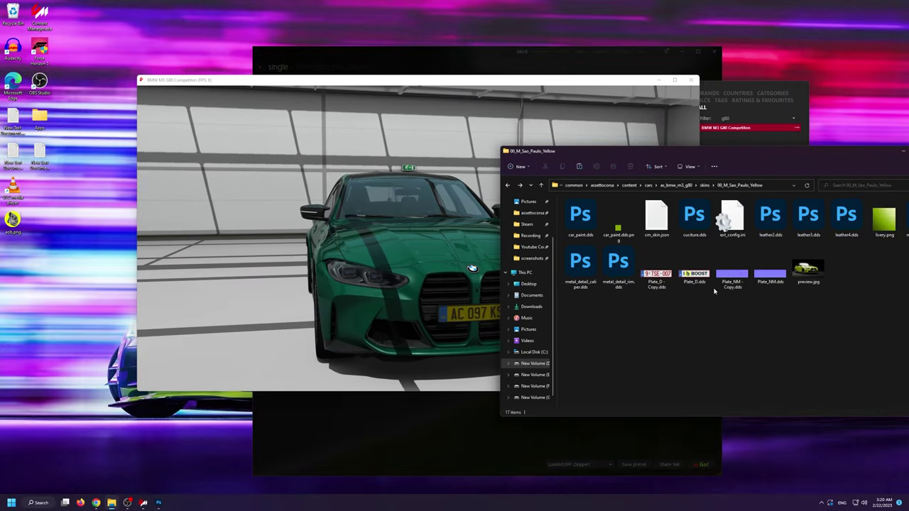
left_click_drag(710, 323, 639, 246)
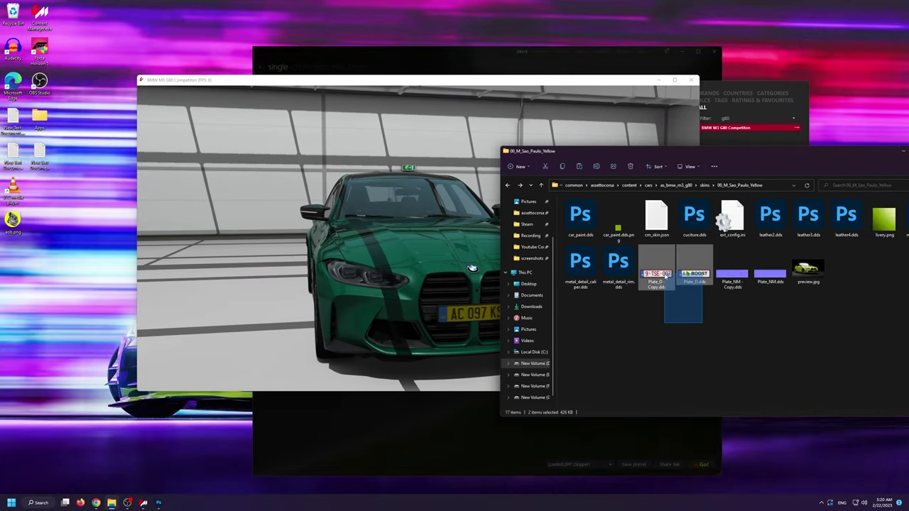
left_click(771, 270)
left_click(694, 274, "ctrl")
left_click(704, 185)
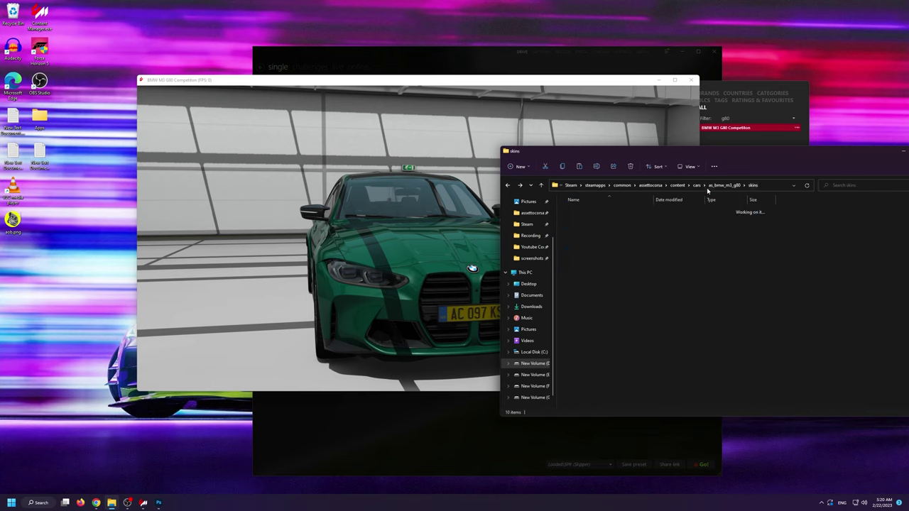
double_click(611, 257)
left_click_drag(646, 245, 590, 311)
key("Delete")
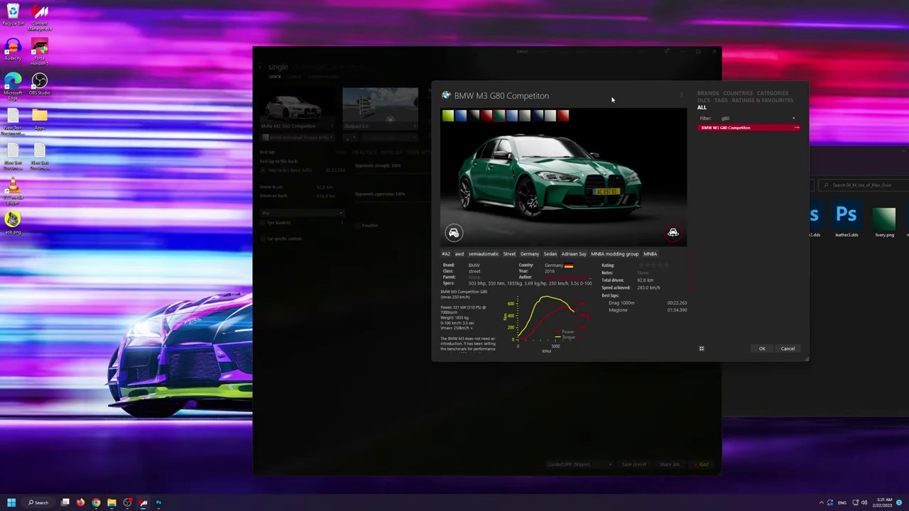
double_click(737, 119)
type("r34")
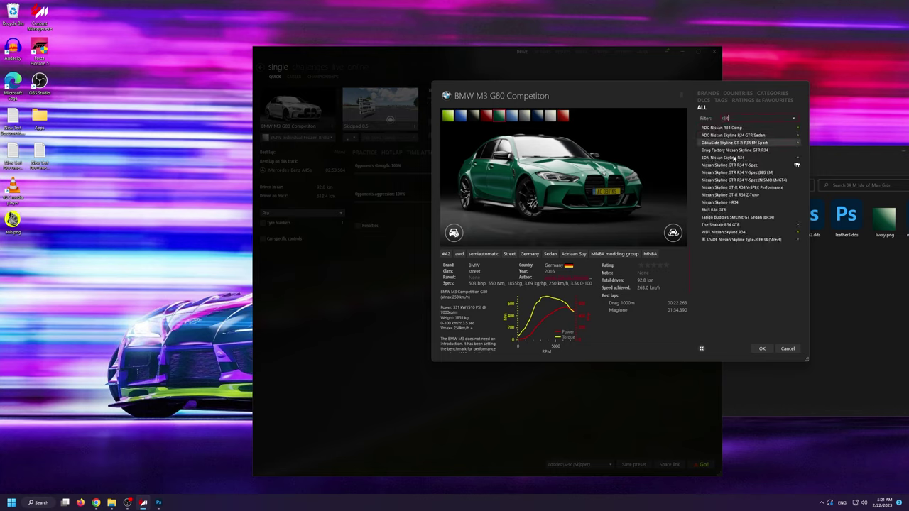
left_click(742, 173)
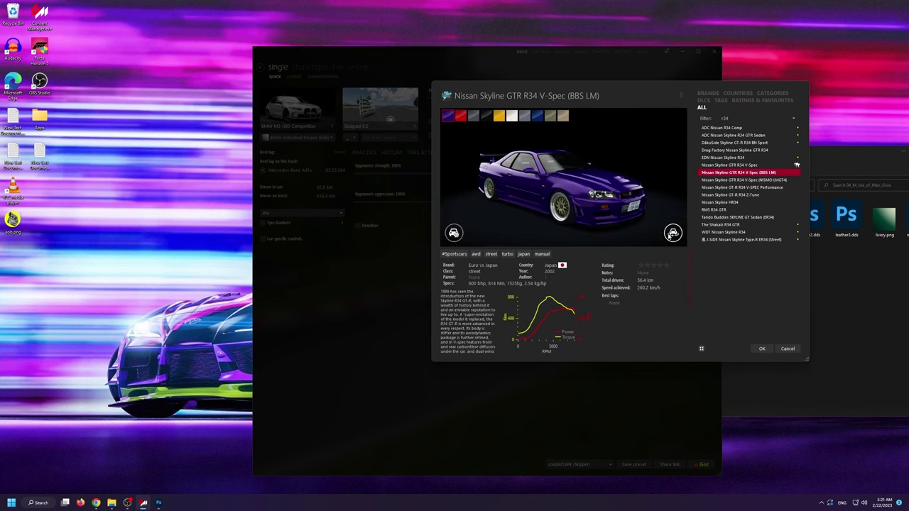
left_click(673, 233)
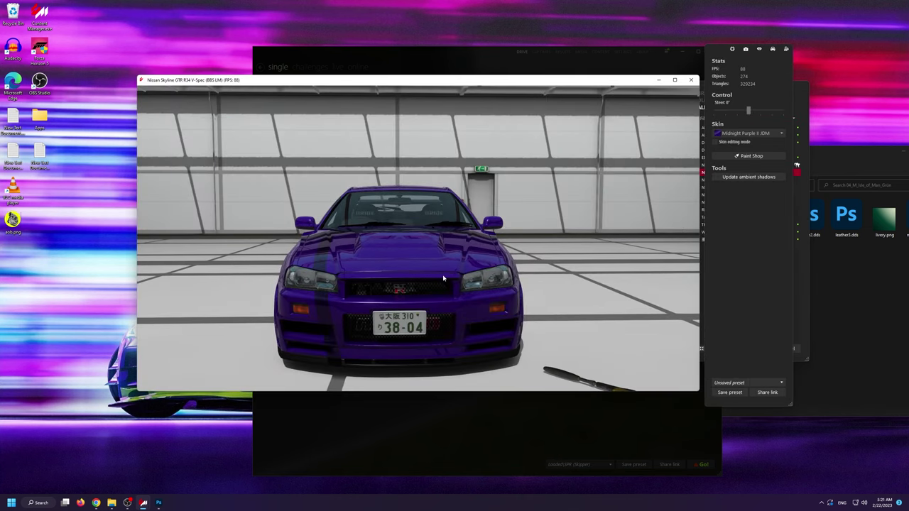
left_click_drag(443, 278, 510, 257)
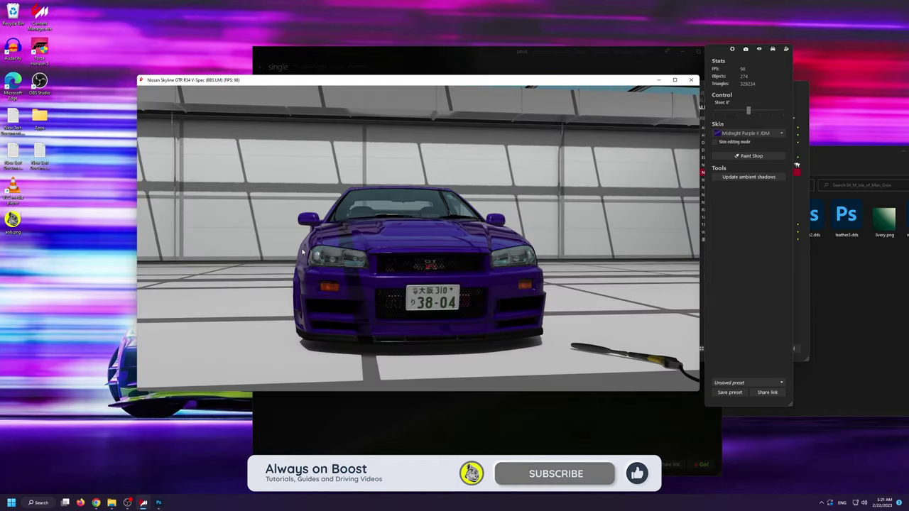
left_click(442, 295)
left_click_drag(441, 295, 518, 279)
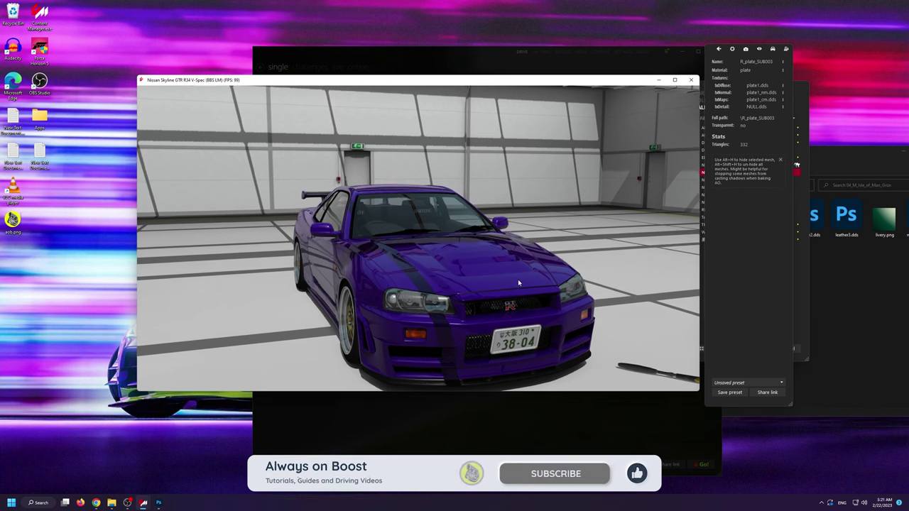
left_click(691, 79)
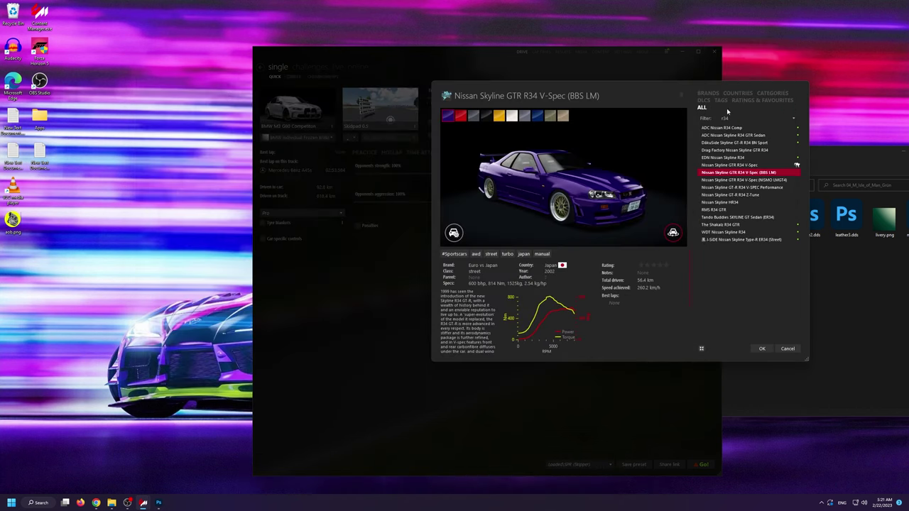
key("ctrl+a")
type("g80")
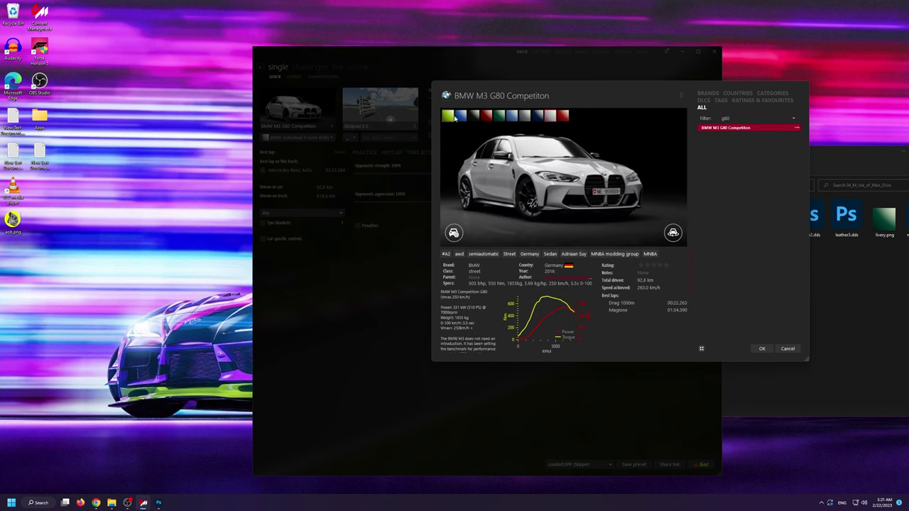
Open the 00_M_Sao_Paulo_Yellow skin folder and show the BMW in the 3D showroom
double_click(449, 115)
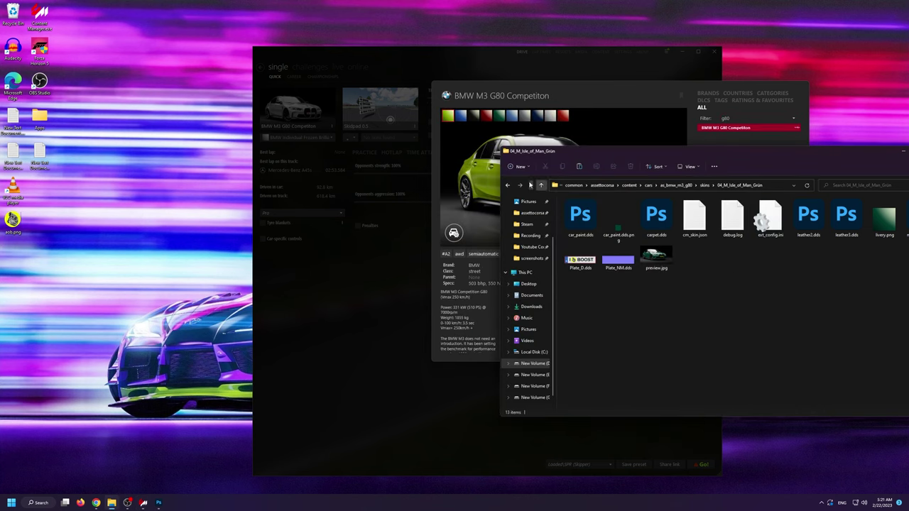
left_click(541, 185)
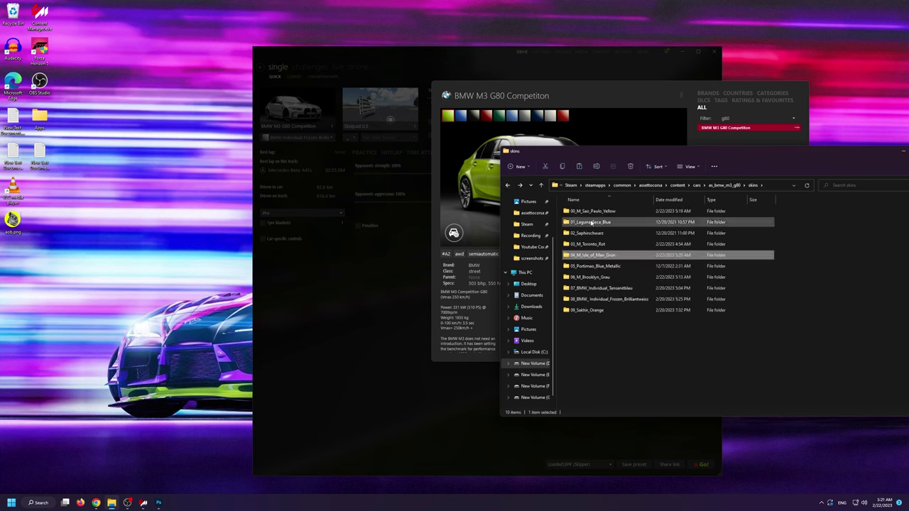
double_click(591, 210)
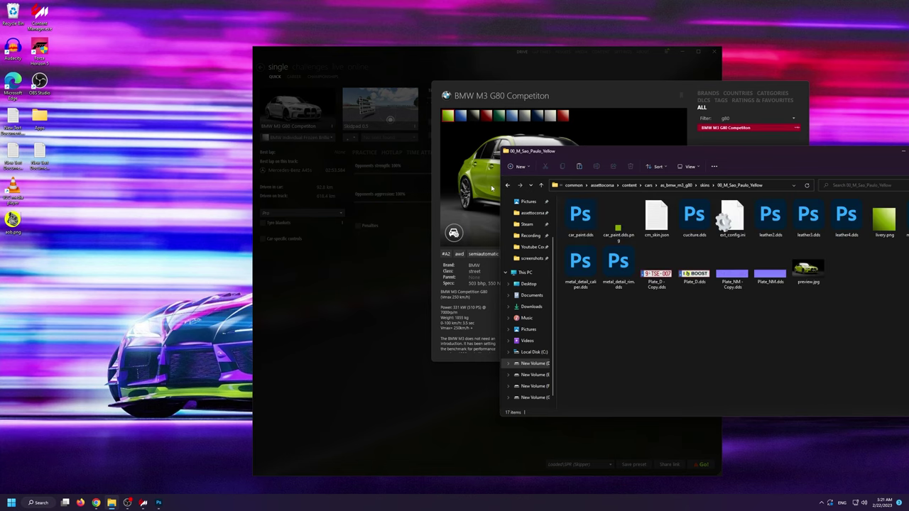
key("alt+Tab")
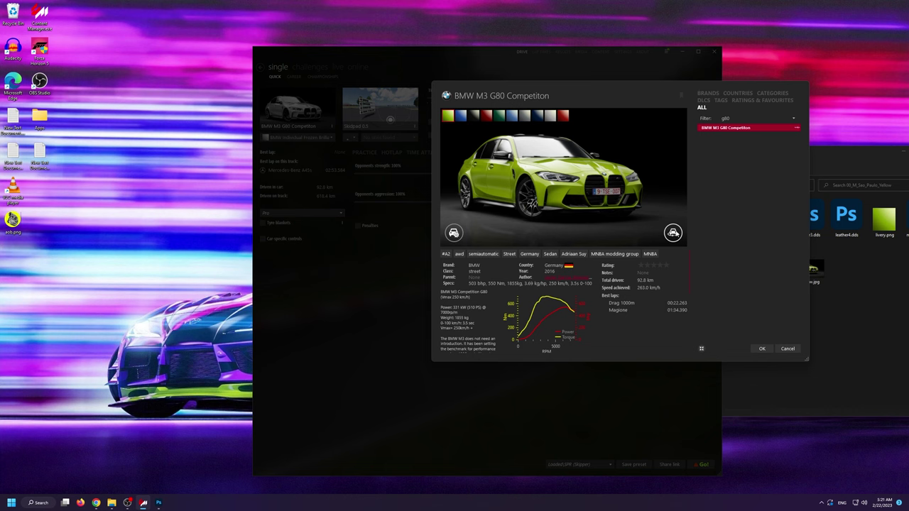
left_click(674, 233)
key("alt+Tab")
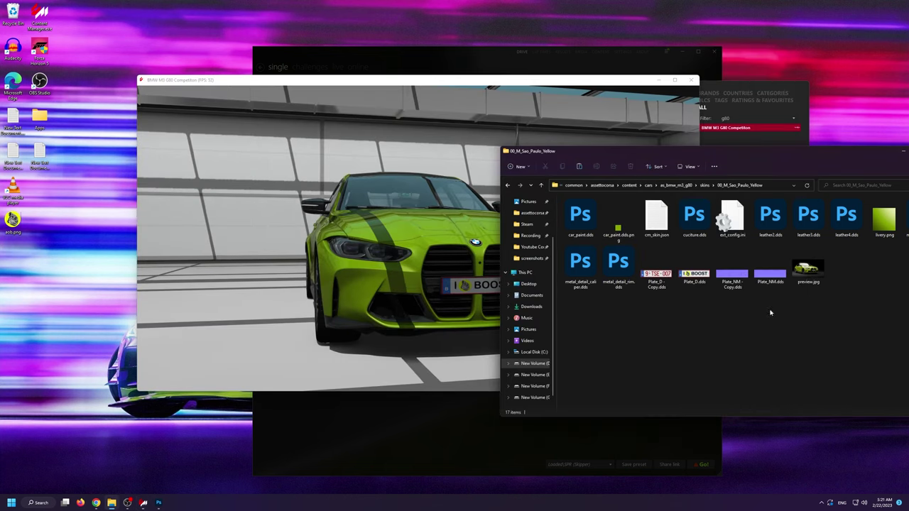
Delete the BOOST Plate_D.dds and Plate_NM.dds textures
left_click(695, 277)
key("Delete")
left_click(729, 281)
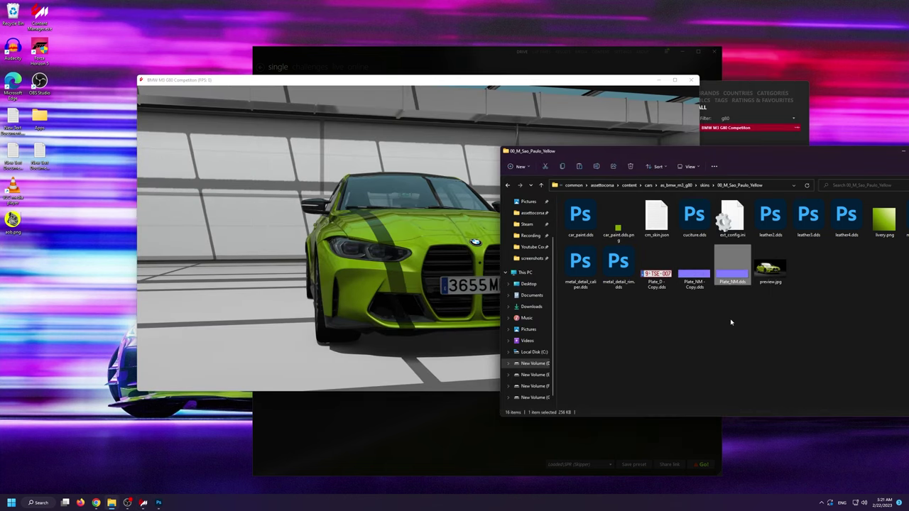
key("Delete")
Rename the Plate_D - Copy backup to Plate_D.dds and check the restored plate on the car
left_click(665, 288)
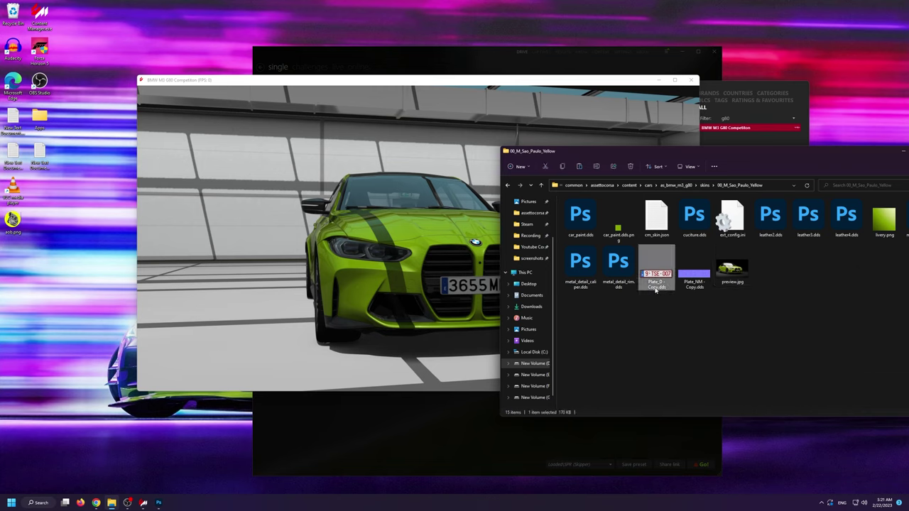
key("BackSpace")
key("BackSpace")
key("BackSpace")
key("BackSpace")
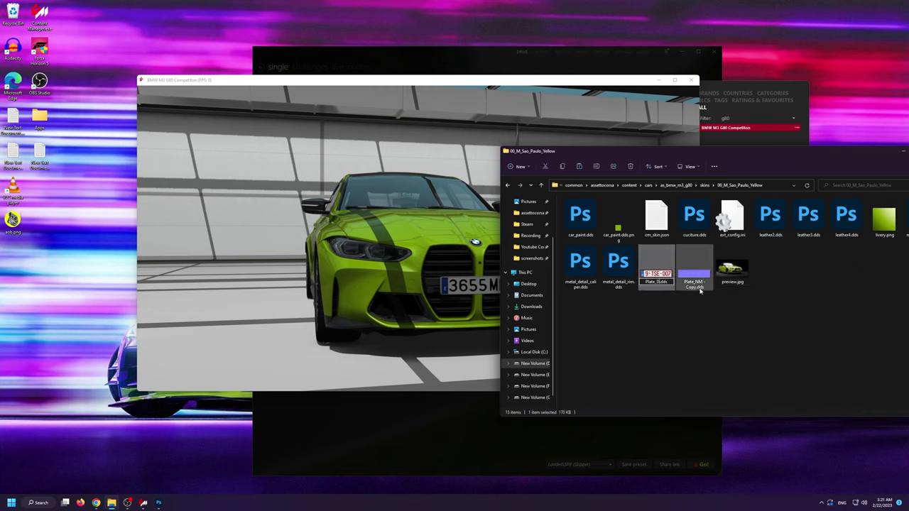
key("Return")
left_click(695, 288)
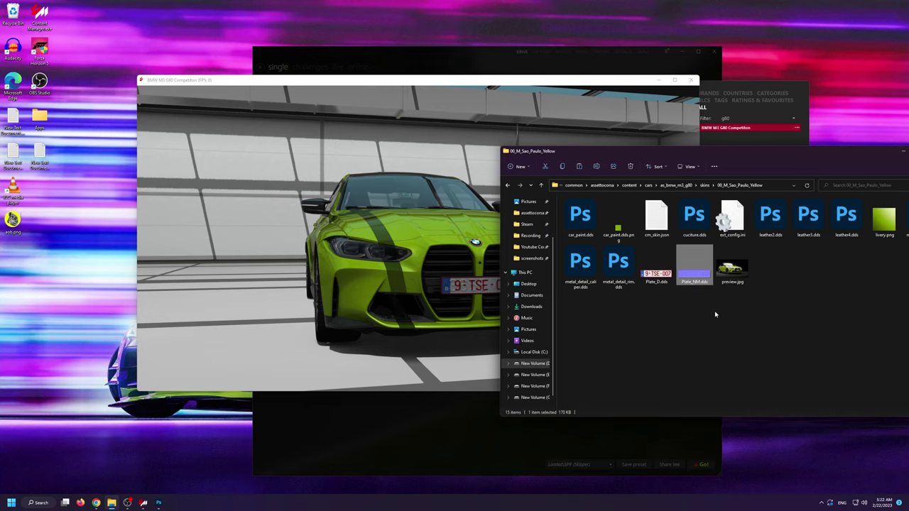
left_click(435, 301)
Search the web in Chrome and open two paint.net download results in new tabs
scroll(435, 301, "up", 3)
left_click(111, 503)
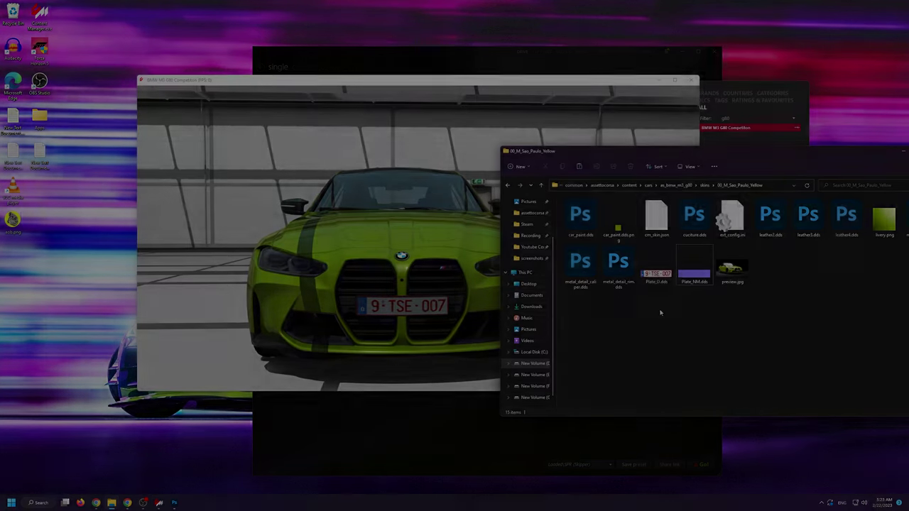
mouse_move(128, 503)
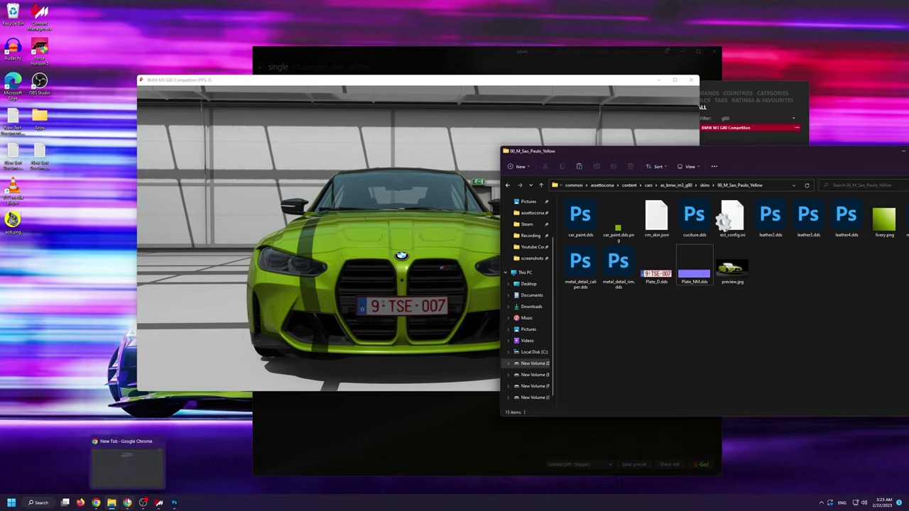
left_click(128, 462)
type("dds to png")
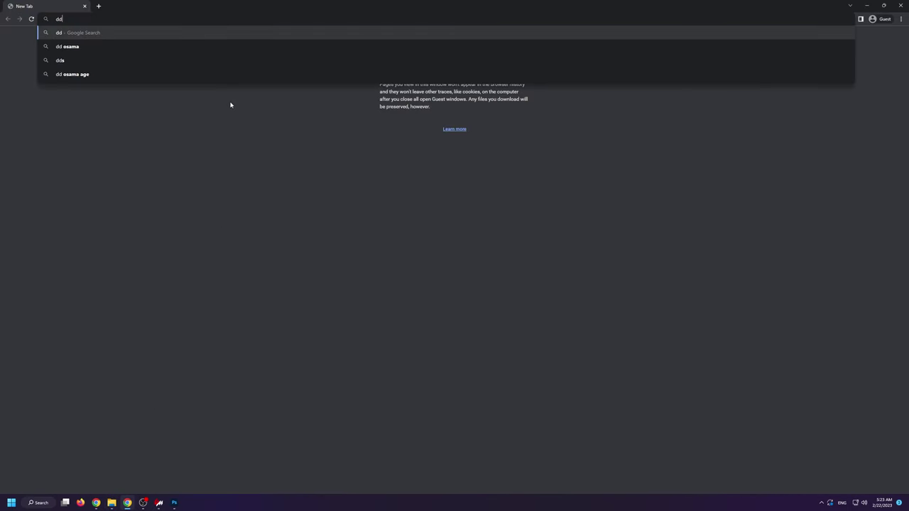
key("Return")
left_click(492, 365)
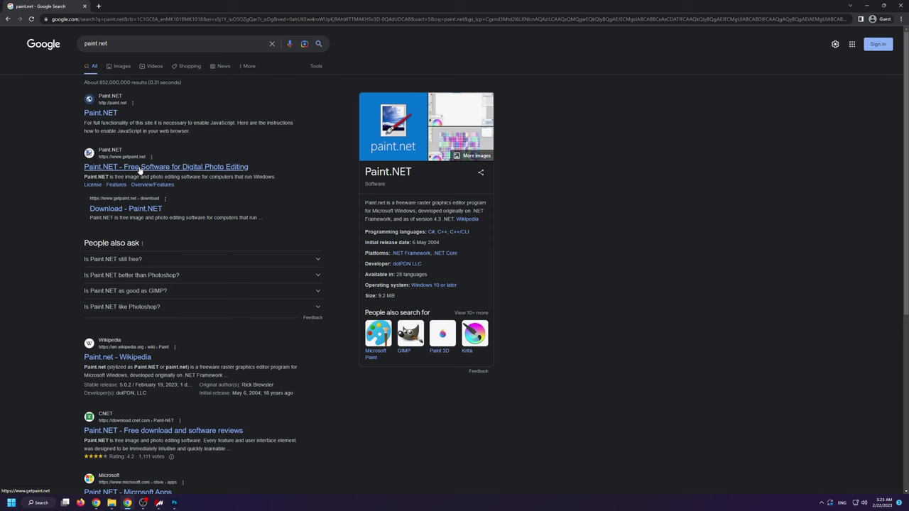
middle_click(140, 169)
middle_click(99, 114)
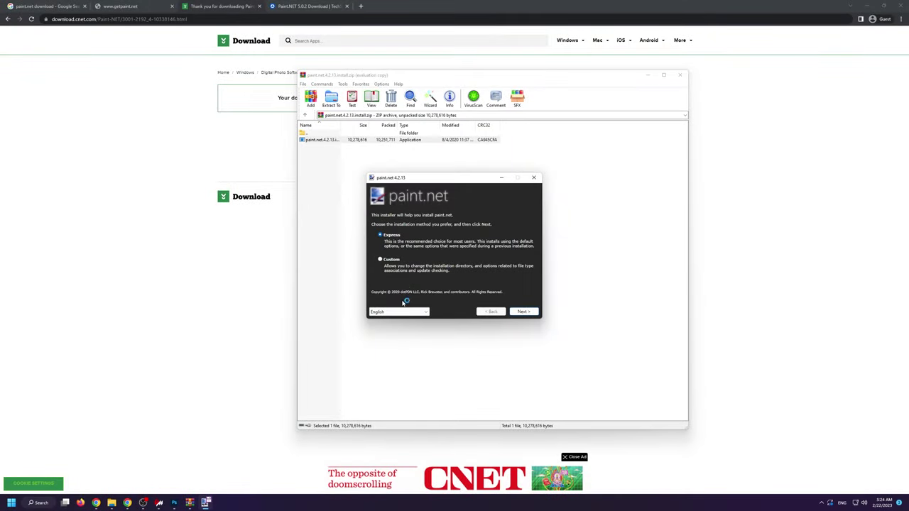
Install paint.net 4.2.13 and close the installer archive window
left_click(519, 313)
left_click(519, 312)
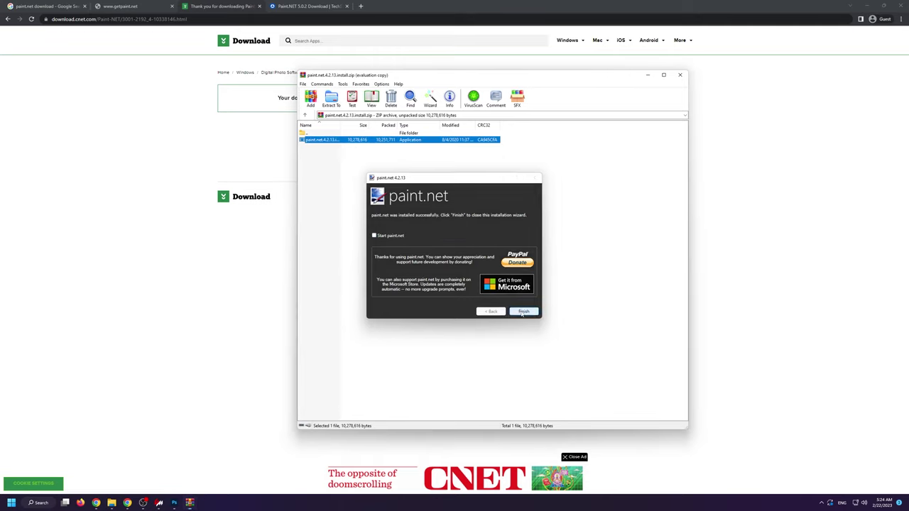
left_click(522, 312)
left_click(471, 303)
left_click(681, 77)
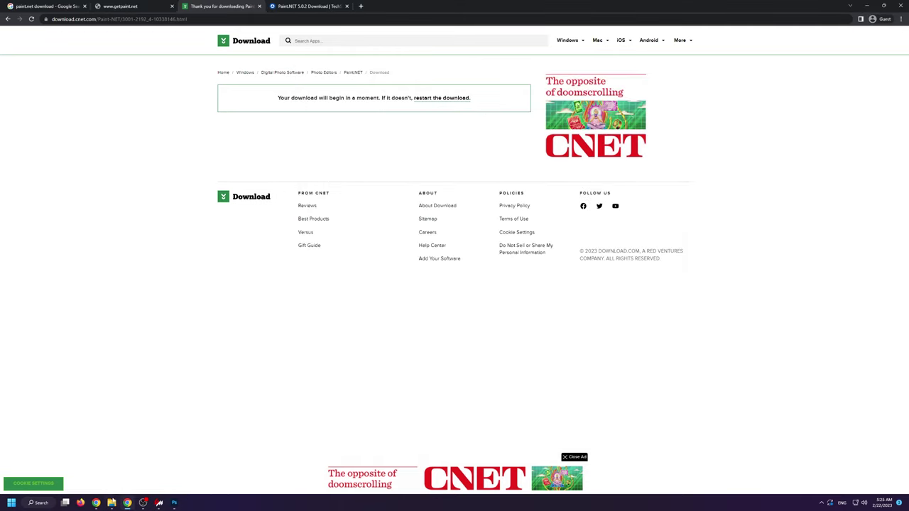
Open Plate_D.dds from the 00_M_Sao_Paulo_Yellow skin folder in paint.net via Open with
left_click(112, 503)
right_click(657, 282)
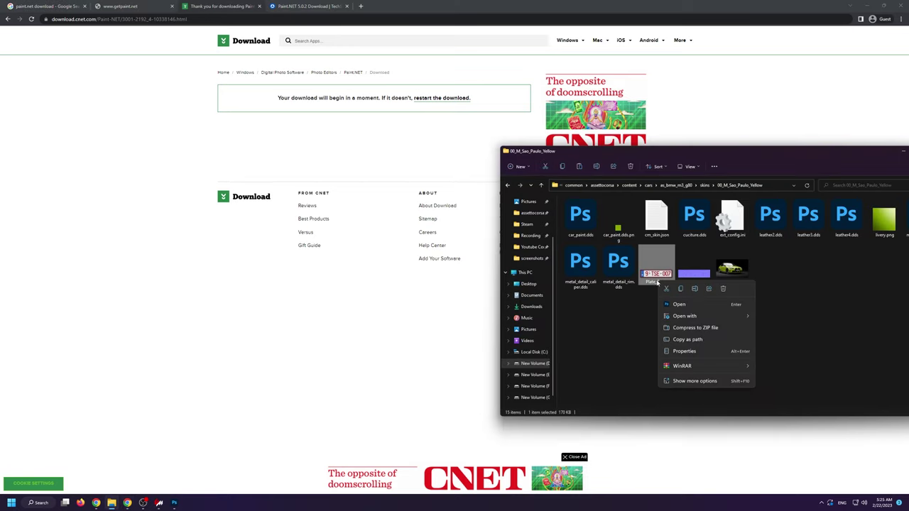
mouse_move(739, 316)
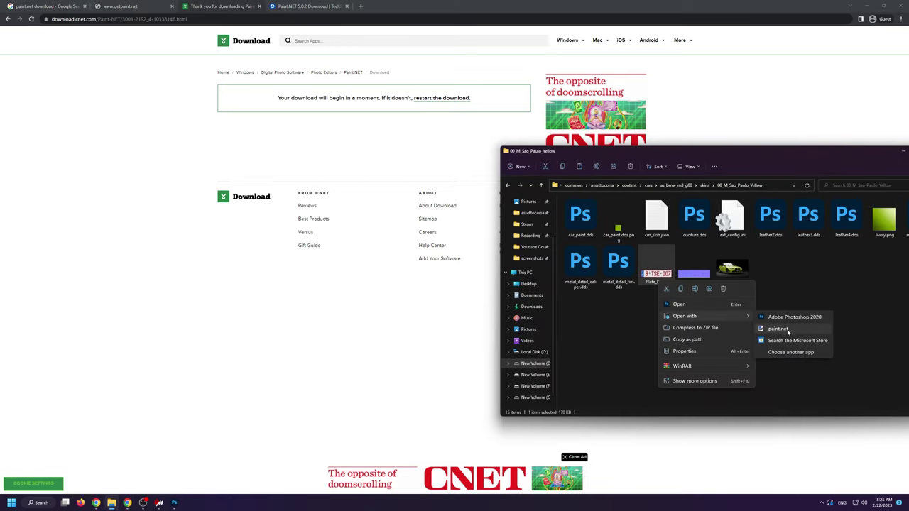
left_click(779, 329)
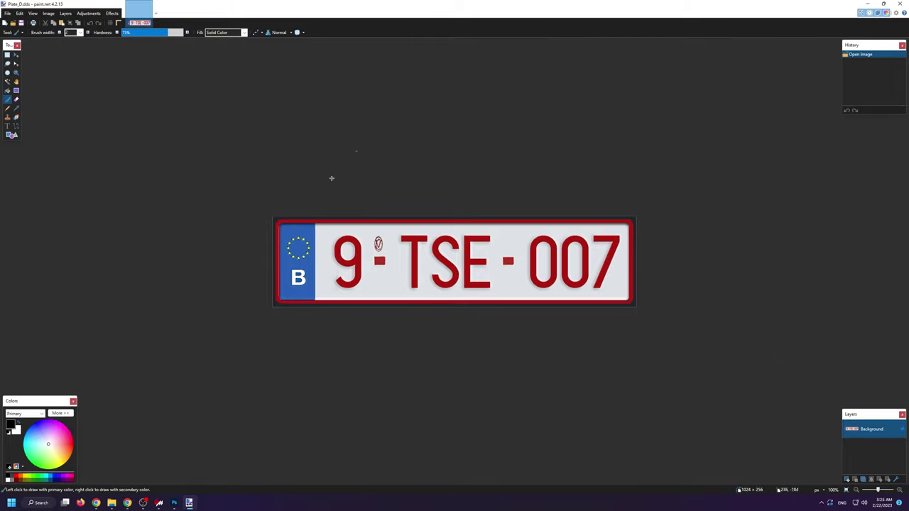